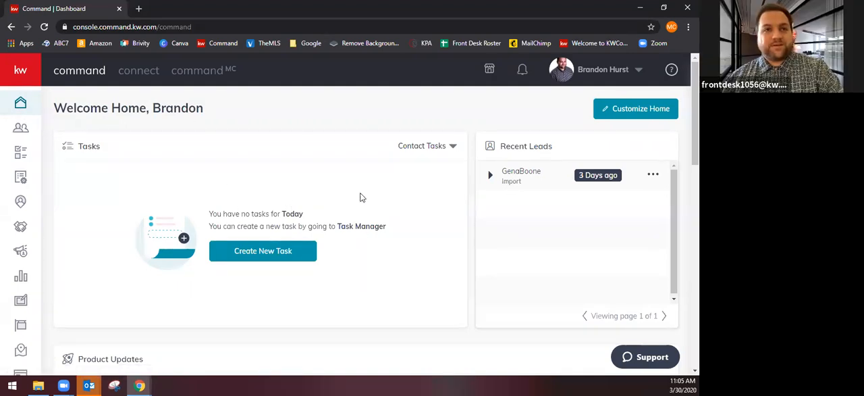
{"action": "left_click", "coordinate": [20, 64]}
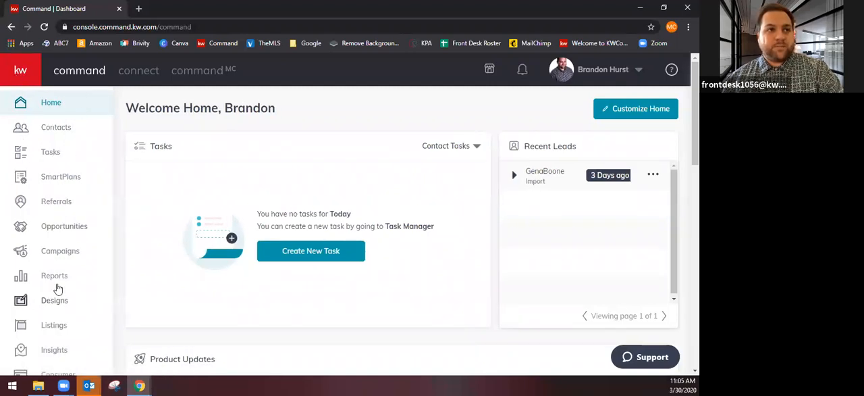
{"action": "left_click", "coordinate": [60, 179]}
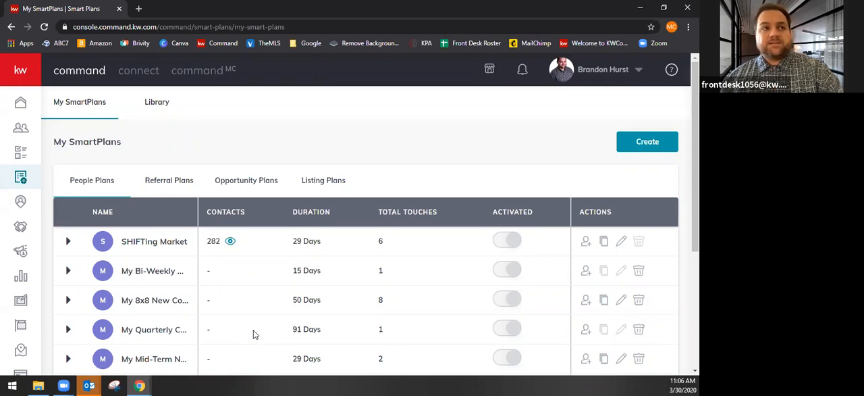
{"action": "left_click", "coordinate": [21, 105]}
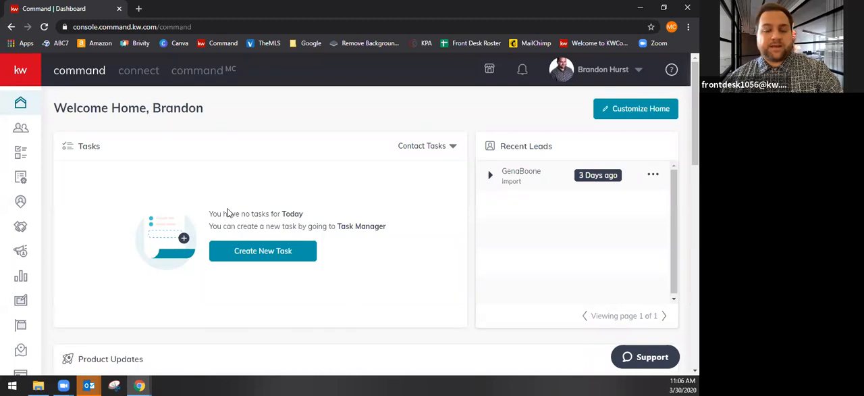
Go to the SmartPlans page and open the library of ready-made plans
{"action": "left_click", "coordinate": [27, 178]}
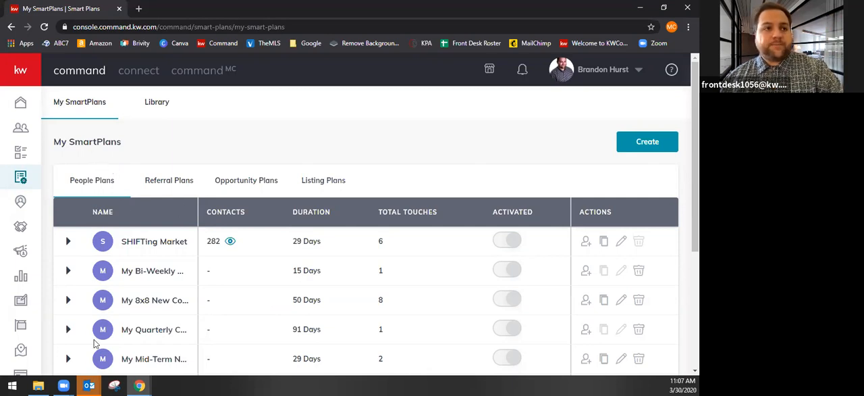
{"action": "left_click", "coordinate": [156, 106]}
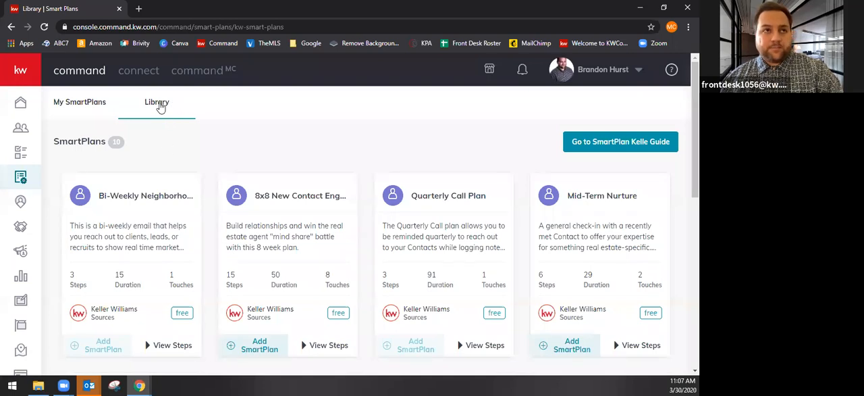
{"action": "scroll", "coordinate": [358, 304], "scroll_direction": "down", "scroll_amount": 1}
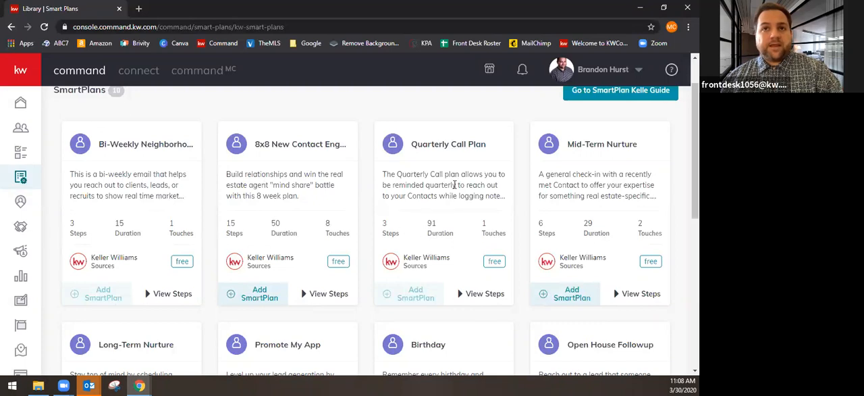
Expand the steps of the Quarterly Call Plan in the library and view the phone call step's details
{"action": "left_click", "coordinate": [476, 295]}
{"action": "scroll", "coordinate": [475, 328], "scroll_direction": "down", "scroll_amount": 2}
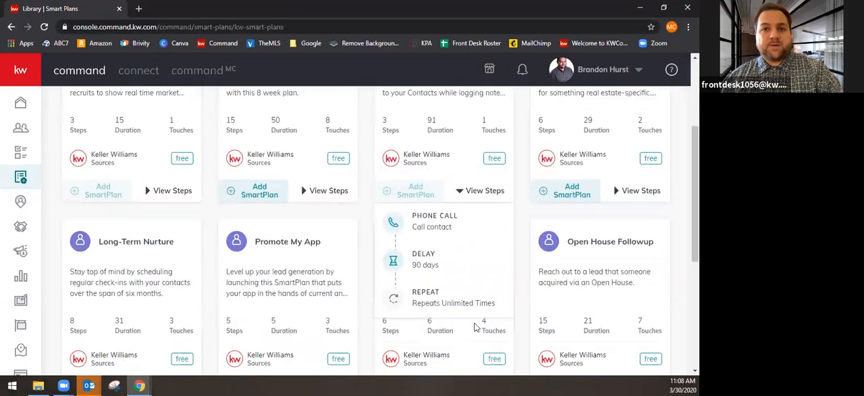
{"action": "mouse_move", "coordinate": [426, 216]}
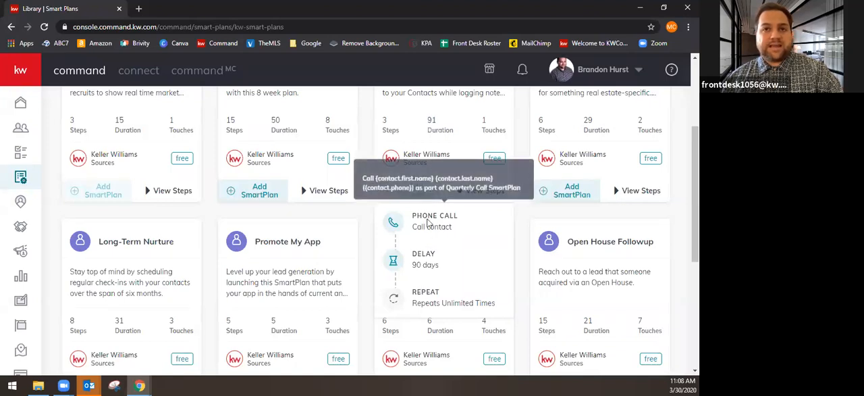
{"action": "scroll", "coordinate": [406, 334], "scroll_direction": "up", "scroll_amount": 1}
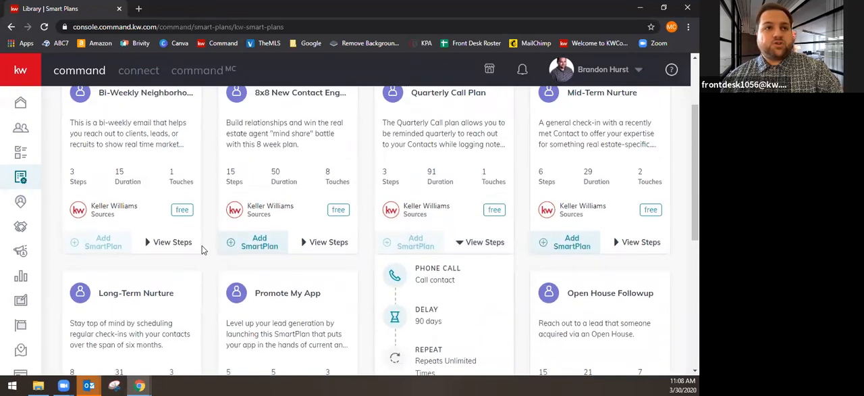
Review the steps of the bi-weekly neighborhood email plan, and collapse them again
{"action": "left_click", "coordinate": [169, 245]}
{"action": "scroll", "coordinate": [174, 333], "scroll_direction": "down", "scroll_amount": 1}
{"action": "scroll", "coordinate": [174, 334], "scroll_direction": "down", "scroll_amount": 1}
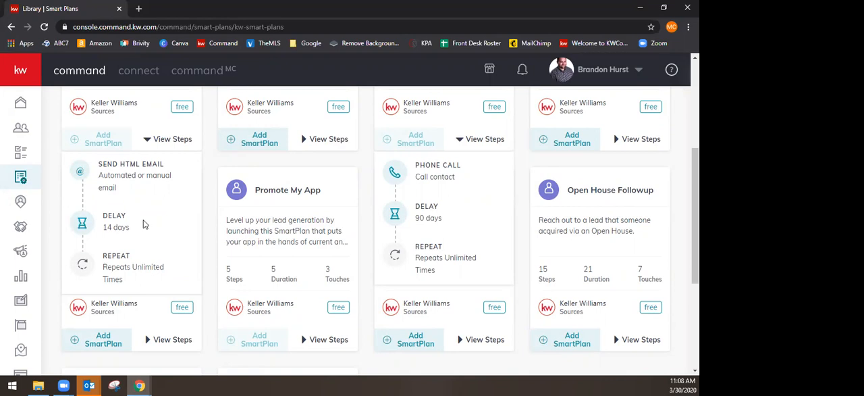
{"action": "left_click", "coordinate": [172, 144]}
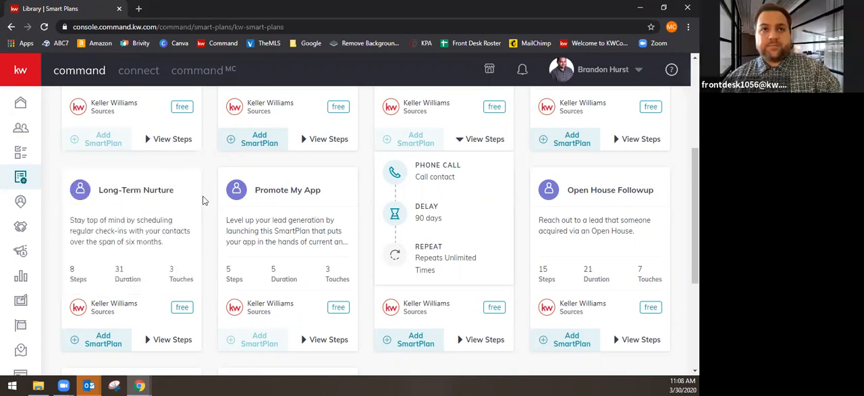
Examine the full step sequence of the 8x8 new contact plan, including its touch task and SMS example, and return to the library's start
{"action": "left_click", "coordinate": [325, 143]}
{"action": "mouse_move", "coordinate": [270, 193]}
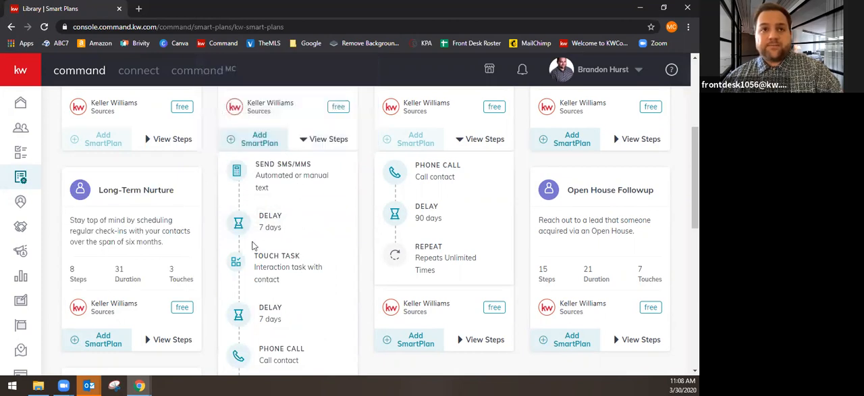
{"action": "mouse_move", "coordinate": [237, 274]}
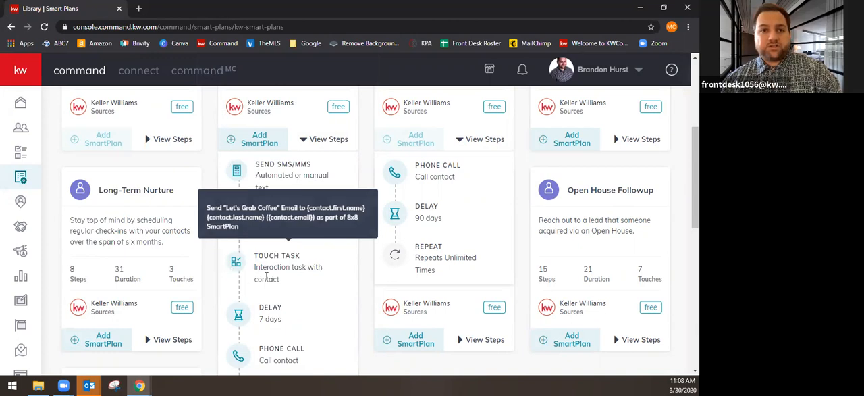
{"action": "scroll", "coordinate": [299, 271], "scroll_direction": "down", "scroll_amount": 1}
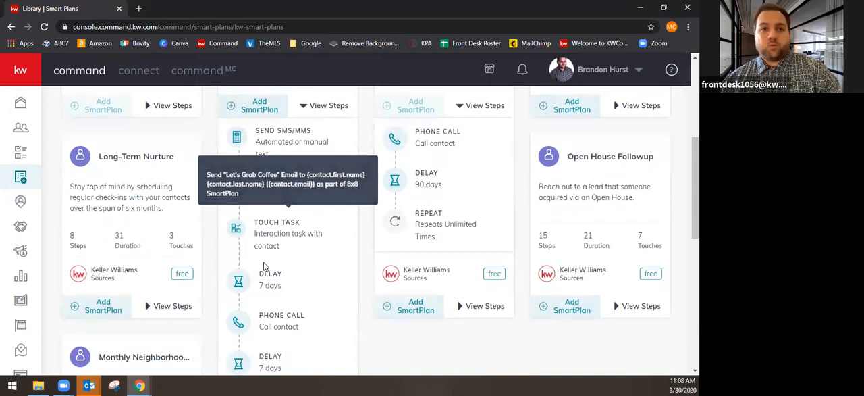
{"action": "scroll", "coordinate": [300, 276], "scroll_direction": "down", "scroll_amount": 1}
{"action": "mouse_move", "coordinate": [284, 267]}
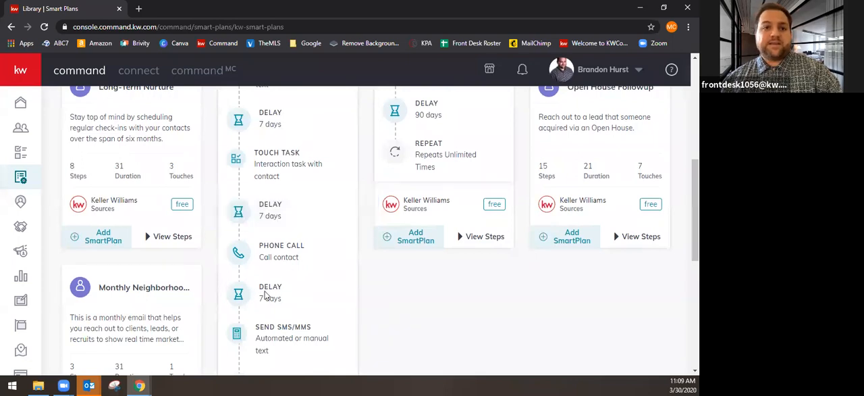
{"action": "scroll", "coordinate": [262, 290], "scroll_direction": "down", "scroll_amount": 1}
{"action": "mouse_move", "coordinate": [257, 292]}
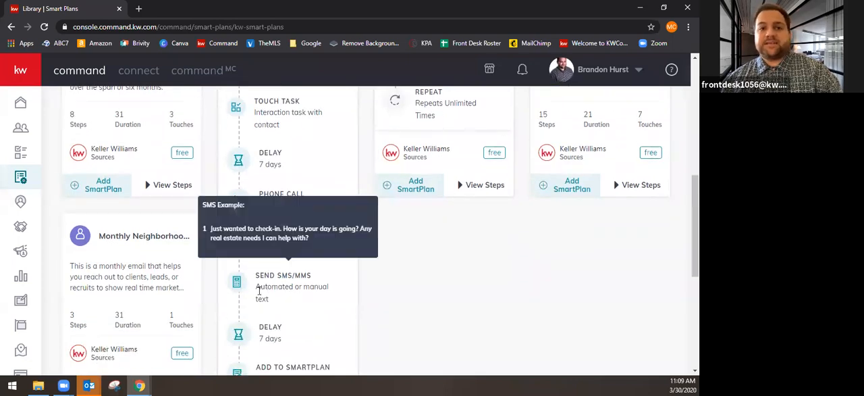
{"action": "scroll", "coordinate": [275, 327], "scroll_direction": "down", "scroll_amount": 4}
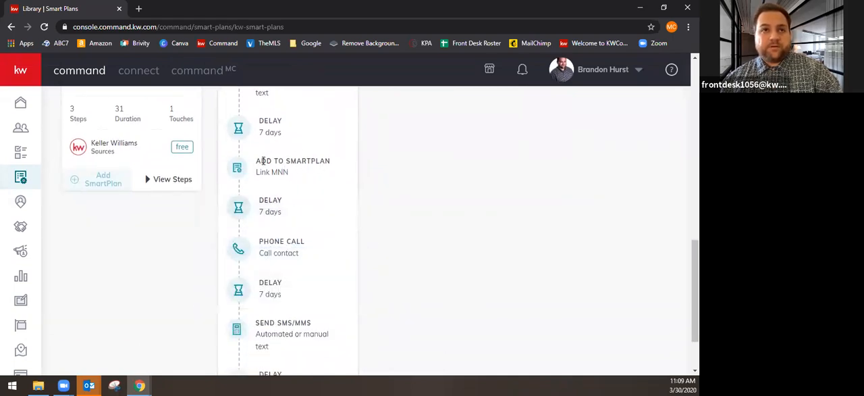
{"action": "scroll", "coordinate": [293, 303], "scroll_direction": "up", "scroll_amount": 6}
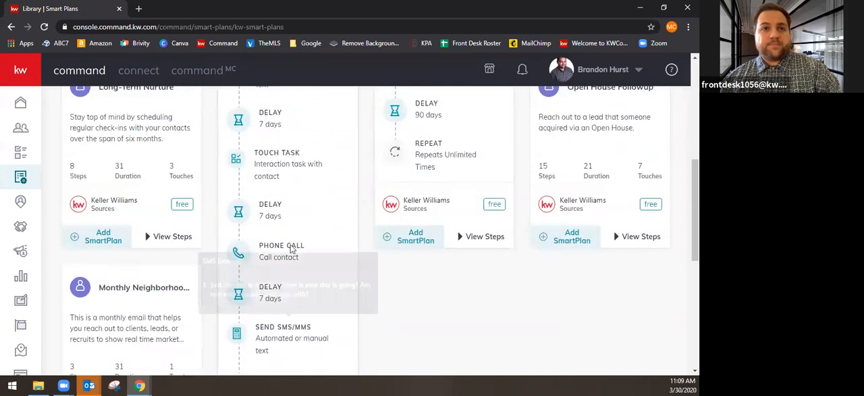
{"action": "scroll", "coordinate": [303, 309], "scroll_direction": "up", "scroll_amount": 4}
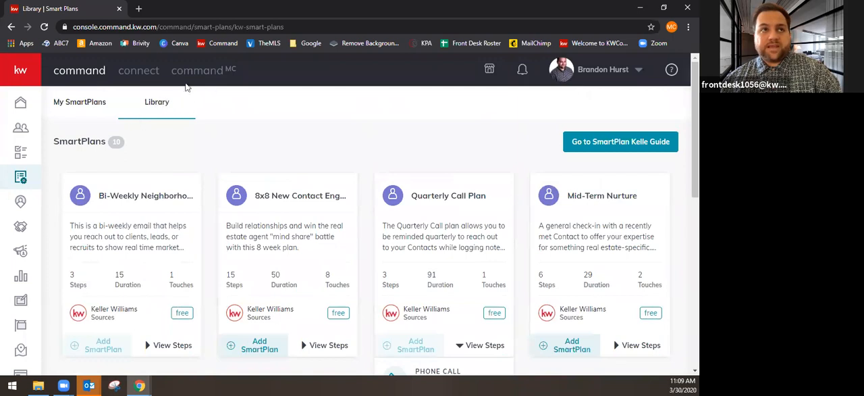
Collapse the Quarterly Call Plan's steps and look over the remaining library plans, from Long-Term Nurture through Home Anniversary
{"action": "scroll", "coordinate": [308, 272], "scroll_direction": "down", "scroll_amount": 1}
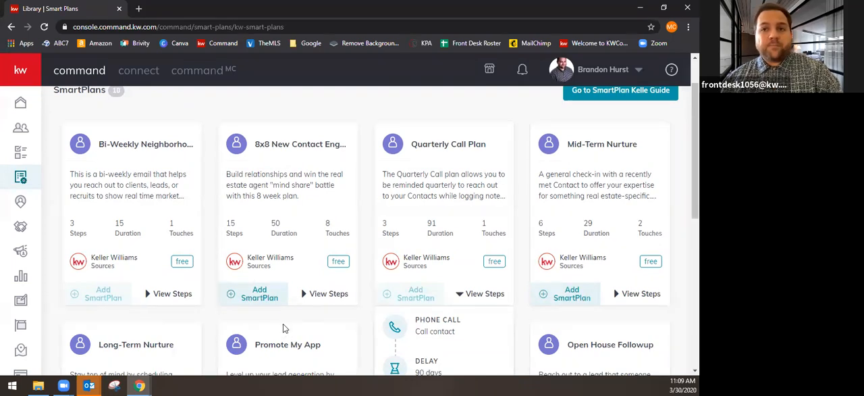
{"action": "scroll", "coordinate": [284, 329], "scroll_direction": "down", "scroll_amount": 3}
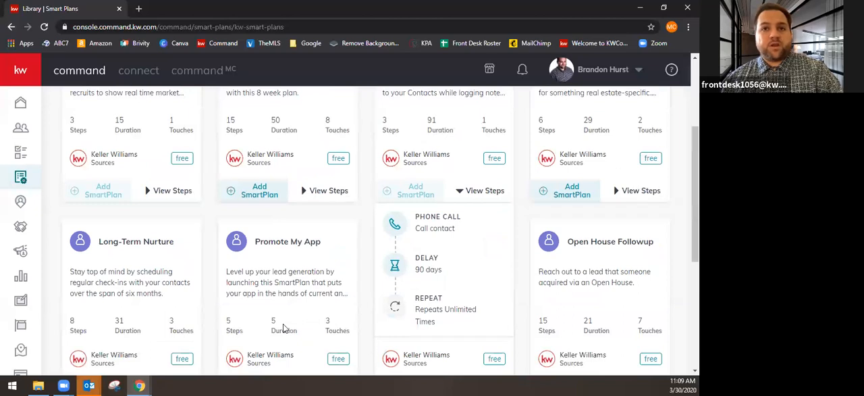
{"action": "scroll", "coordinate": [284, 328], "scroll_direction": "down", "scroll_amount": 1}
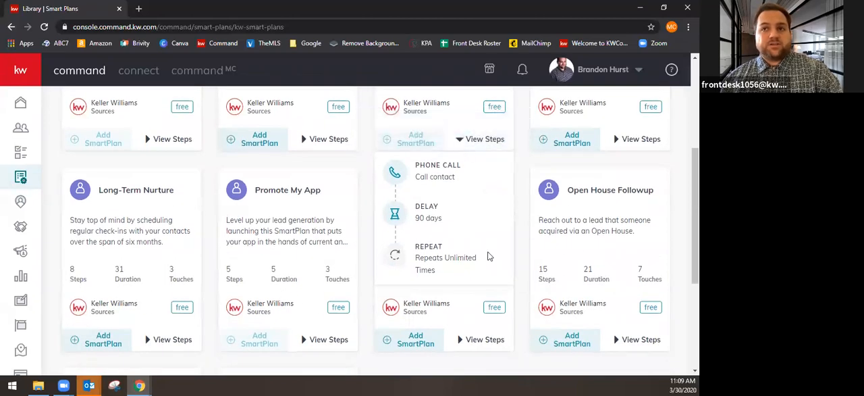
{"action": "left_click", "coordinate": [473, 140]}
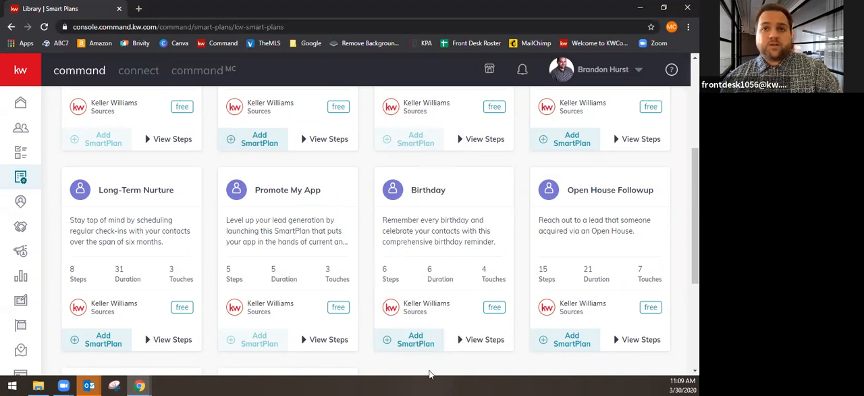
{"action": "scroll", "coordinate": [410, 327], "scroll_direction": "down", "scroll_amount": 3}
{"action": "scroll", "coordinate": [409, 327], "scroll_direction": "down", "scroll_amount": 1}
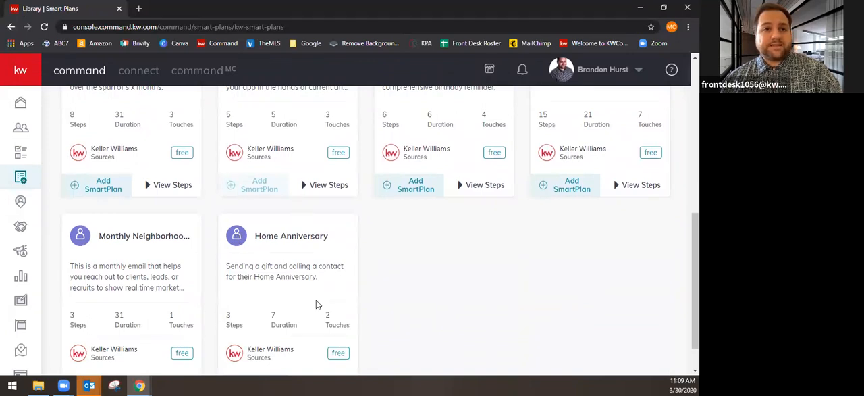
{"action": "scroll", "coordinate": [316, 305], "scroll_direction": "down", "scroll_amount": 1}
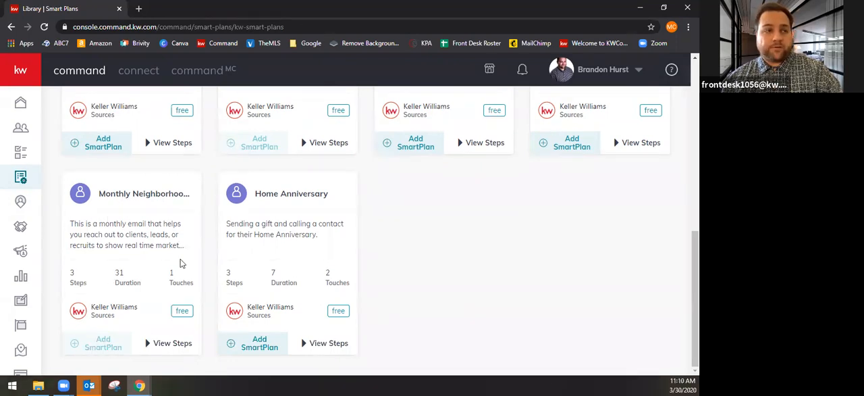
{"action": "scroll", "coordinate": [137, 346], "scroll_direction": "up", "scroll_amount": 1}
{"action": "scroll", "coordinate": [138, 346], "scroll_direction": "up", "scroll_amount": 1}
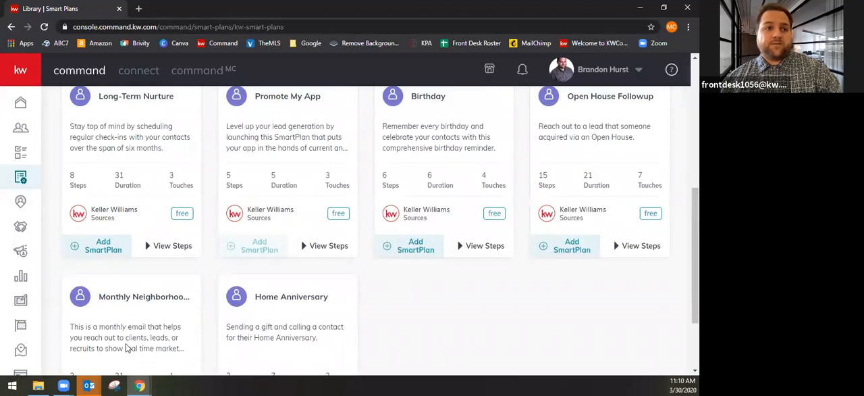
{"action": "scroll", "coordinate": [129, 347], "scroll_direction": "up", "scroll_amount": 5}
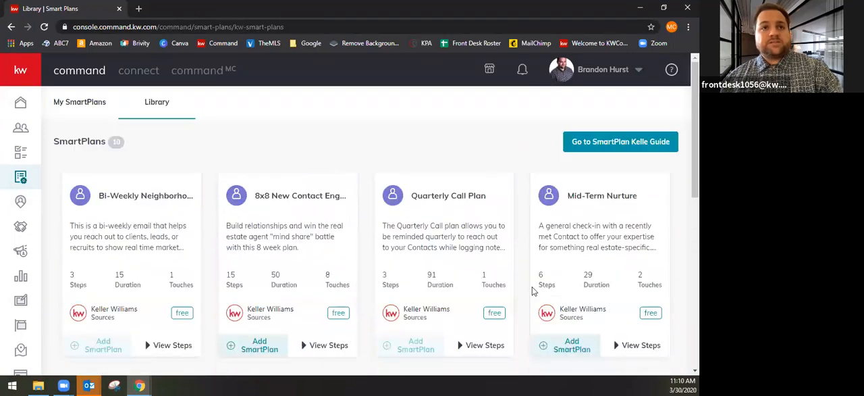
Switch to the My SmartPlans list and look through the people plans
{"action": "left_click", "coordinate": [79, 102]}
{"action": "scroll", "coordinate": [183, 195], "scroll_direction": "down", "scroll_amount": 3}
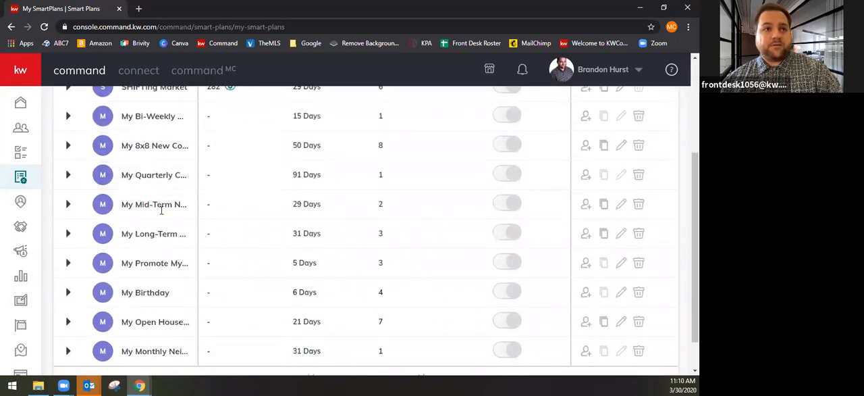
{"action": "scroll", "coordinate": [159, 289], "scroll_direction": "down", "scroll_amount": 1}
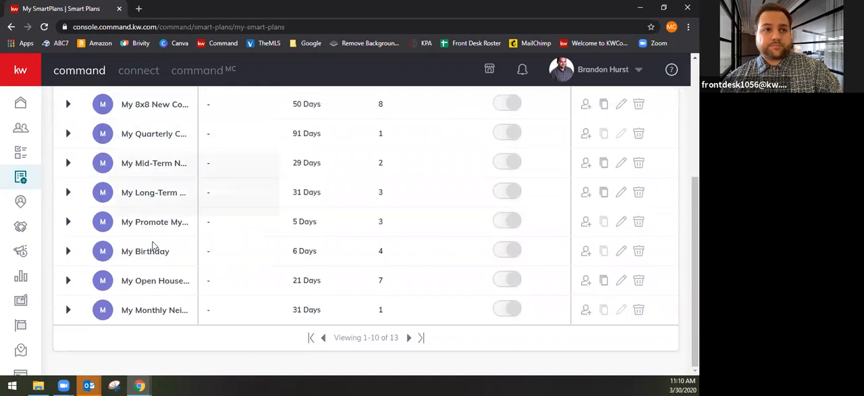
{"action": "scroll", "coordinate": [189, 285], "scroll_direction": "up", "scroll_amount": 4}
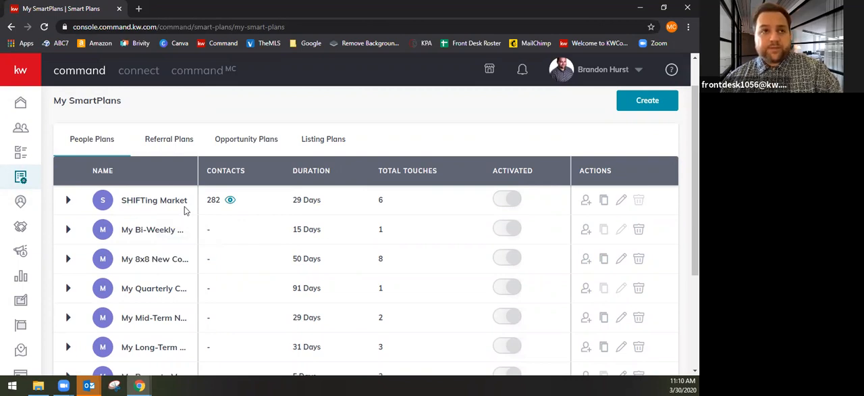
Examine the SHIFTing Market plan's full step sequence, including the content of its second email, and collapse the plan again
{"action": "left_click", "coordinate": [68, 200]}
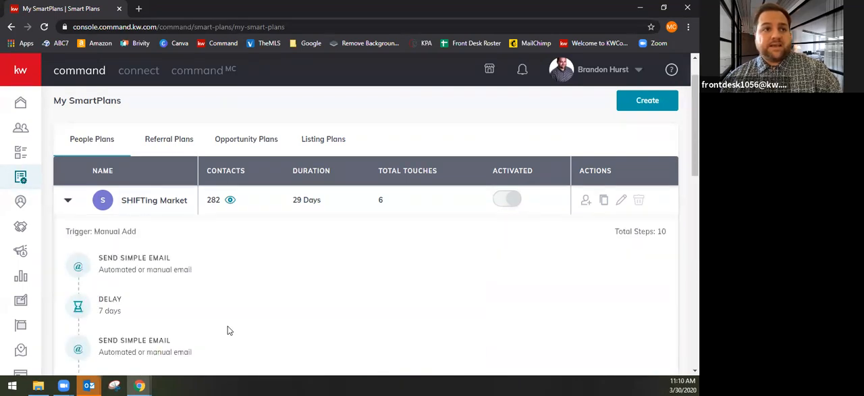
{"action": "scroll", "coordinate": [228, 327], "scroll_direction": "down", "scroll_amount": 3}
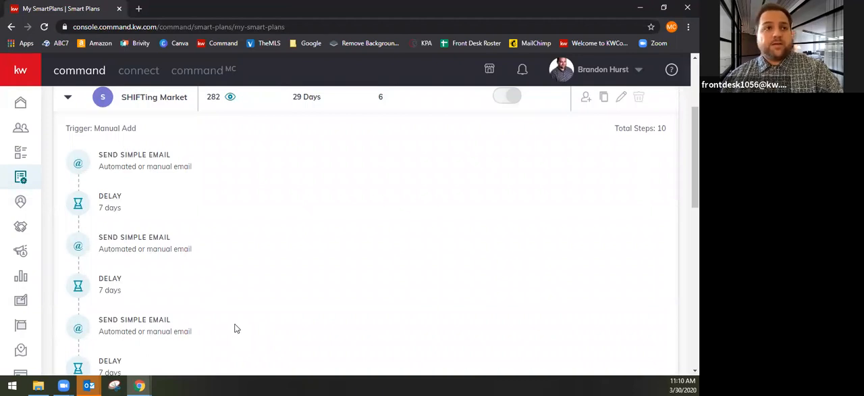
{"action": "mouse_move", "coordinate": [139, 155]}
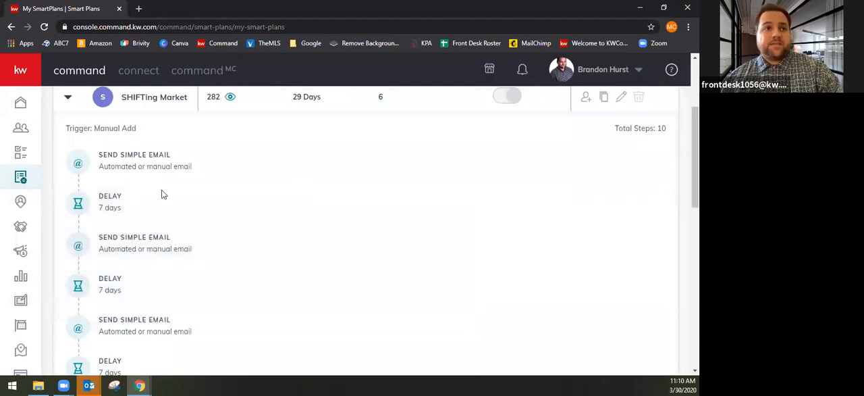
{"action": "mouse_move", "coordinate": [147, 237]}
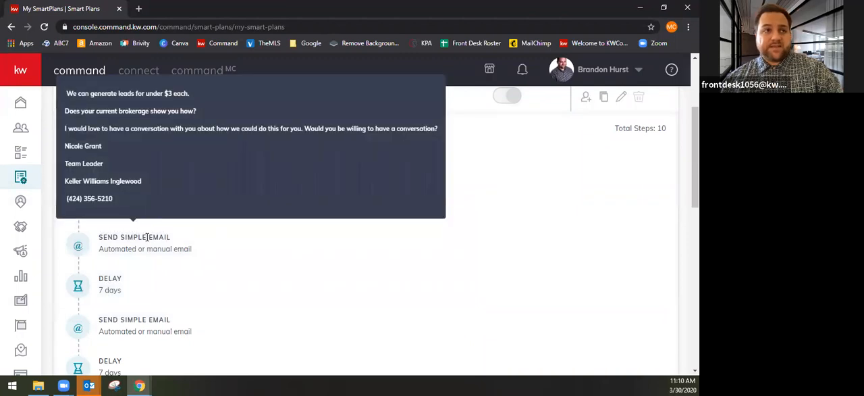
{"action": "scroll", "coordinate": [169, 284], "scroll_direction": "down", "scroll_amount": 3}
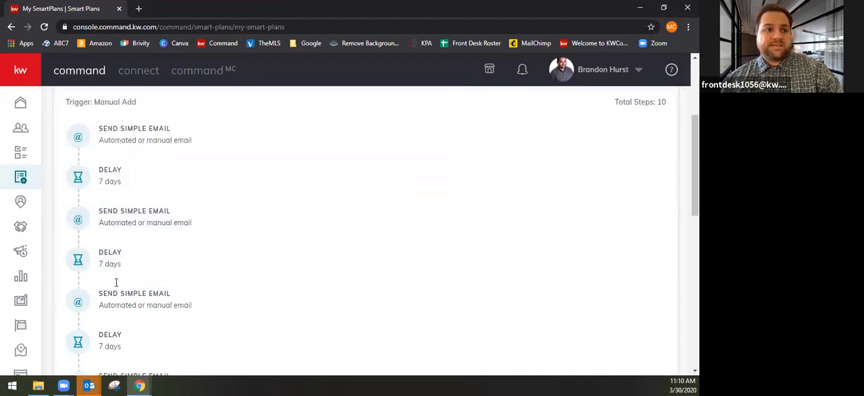
{"action": "scroll", "coordinate": [162, 288], "scroll_direction": "down", "scroll_amount": 3}
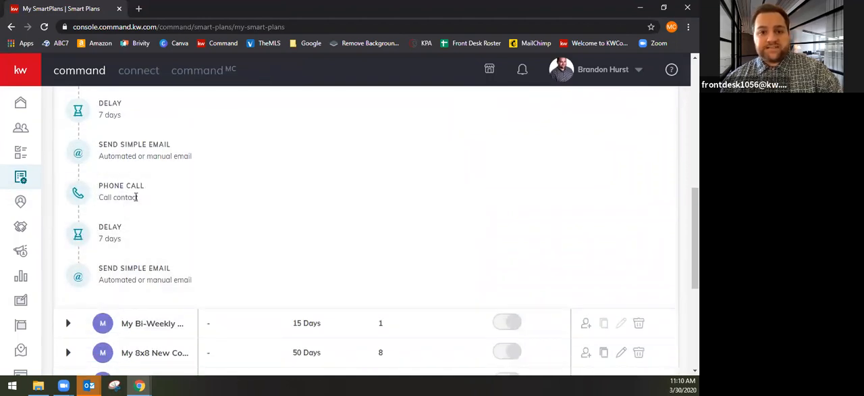
{"action": "scroll", "coordinate": [319, 296], "scroll_direction": "up", "scroll_amount": 5}
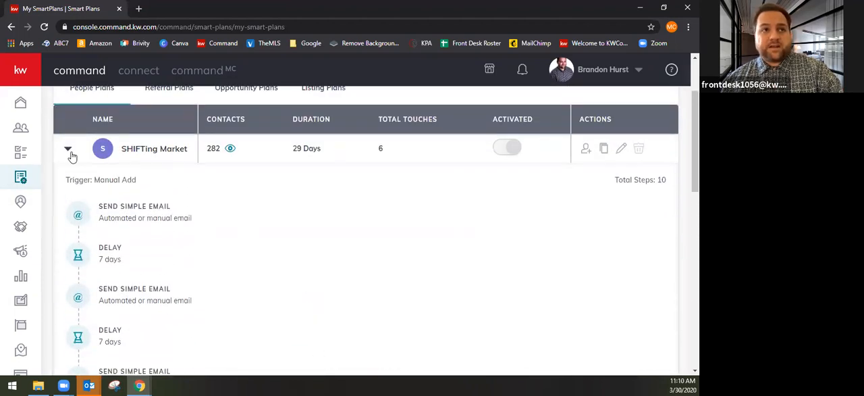
{"action": "left_click", "coordinate": [69, 149]}
{"action": "left_click", "coordinate": [76, 151]}
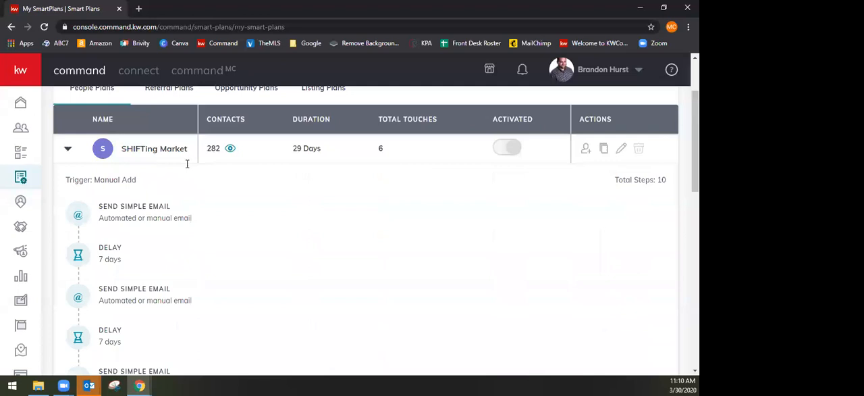
{"action": "mouse_move", "coordinate": [166, 217]}
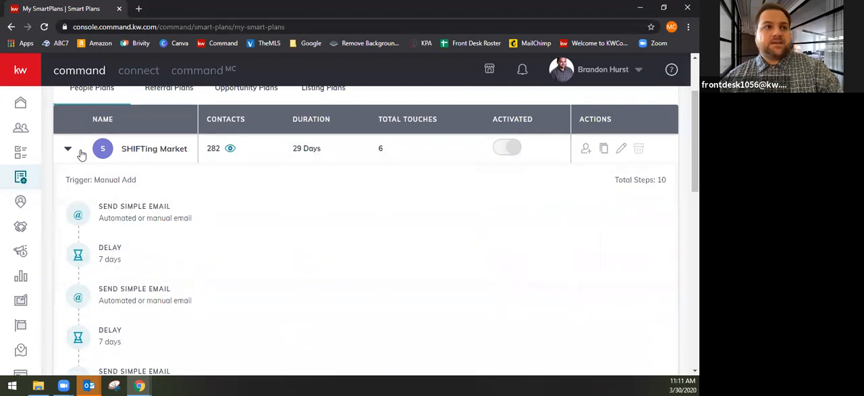
{"action": "left_click", "coordinate": [69, 148]}
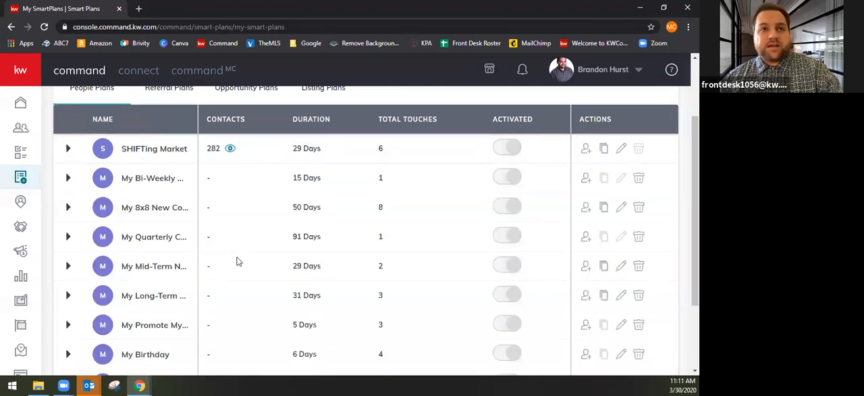
Create a new SmartPlan named "Keller Williams Inglewood is the BEST!" in the Contacts category with the Manual Add trigger
{"action": "scroll", "coordinate": [233, 263], "scroll_direction": "up", "scroll_amount": 2}
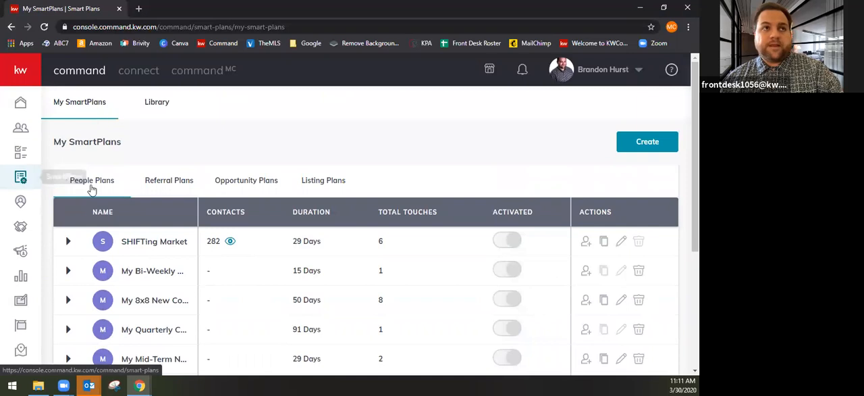
{"action": "left_click", "coordinate": [656, 145]}
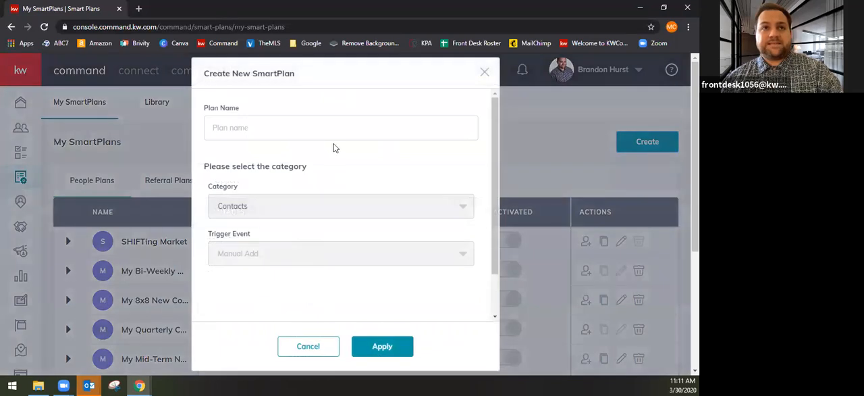
{"action": "left_click", "coordinate": [257, 128]}
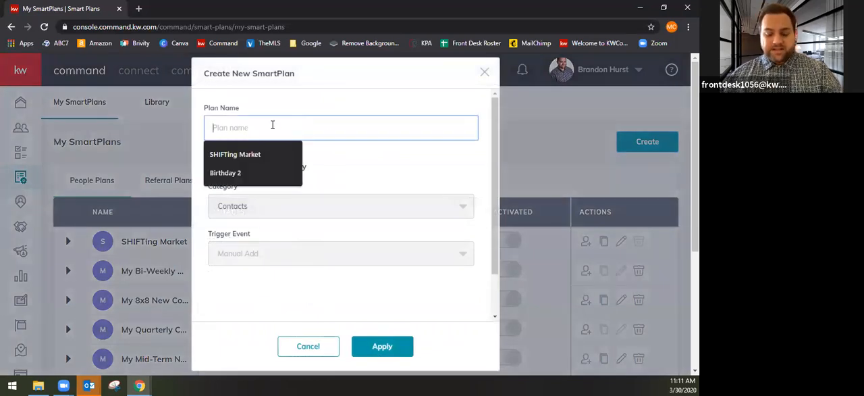
{"action": "type", "text": "Test"}
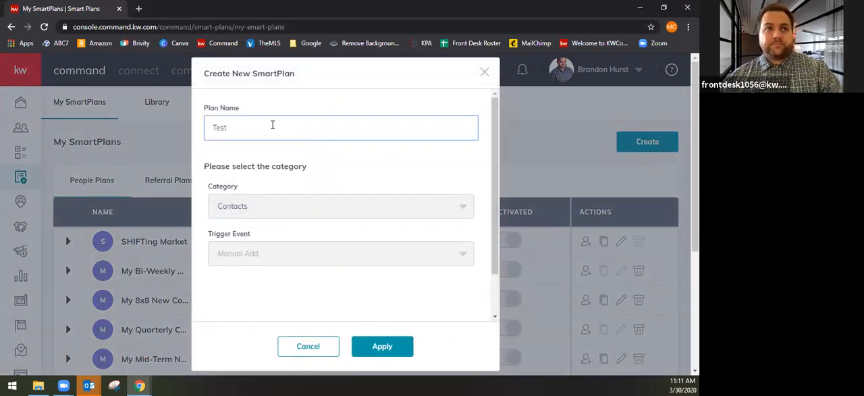
{"action": "key", "text": "BackSpace"}
{"action": "key", "text": "BackSpace"}
{"action": "key", "text": "BackSpace"}
{"action": "key", "text": "BackSpace"}
{"action": "type", "text": "Keller Williams Inglewood is the BEST!"}
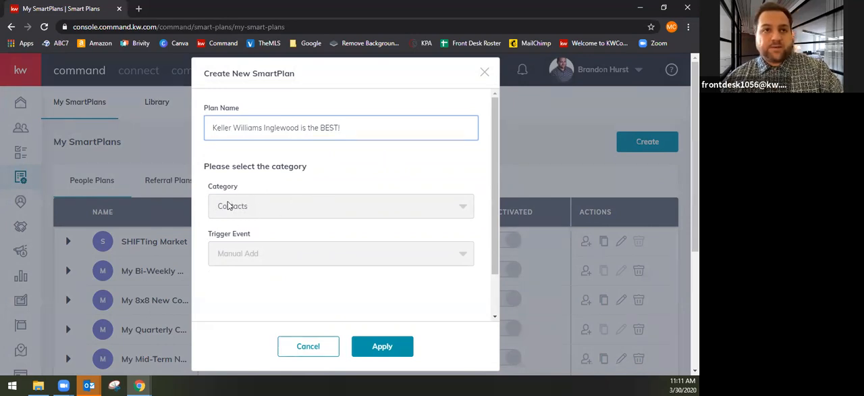
{"action": "left_click", "coordinate": [390, 349]}
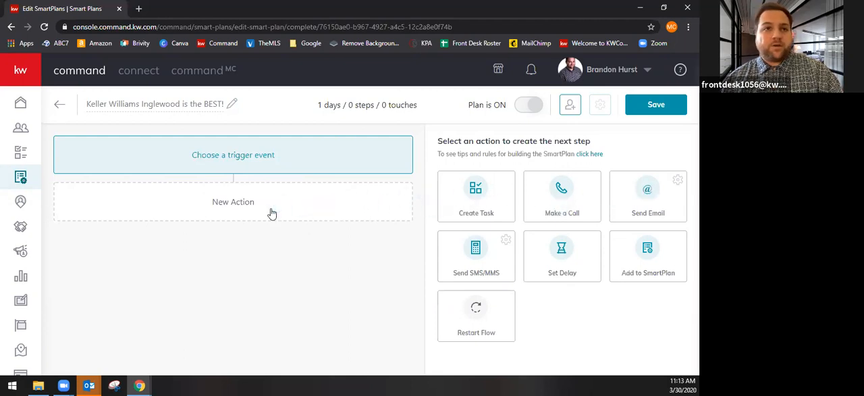
Add a Send Email action as the plan's first step, look at the HTML email type, and set the type back to Simple
{"action": "left_click", "coordinate": [647, 195]}
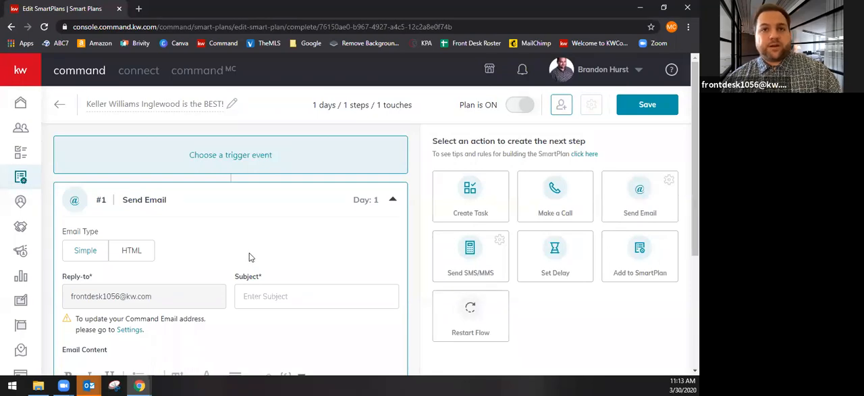
{"action": "scroll", "coordinate": [248, 256], "scroll_direction": "down", "scroll_amount": 1}
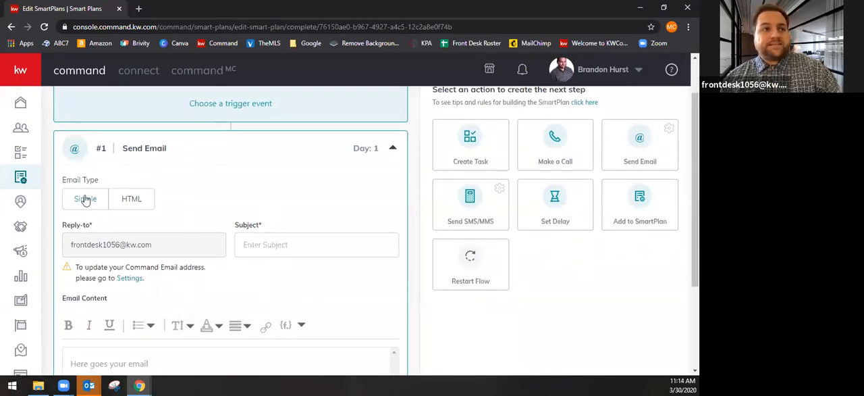
{"action": "left_click", "coordinate": [124, 200]}
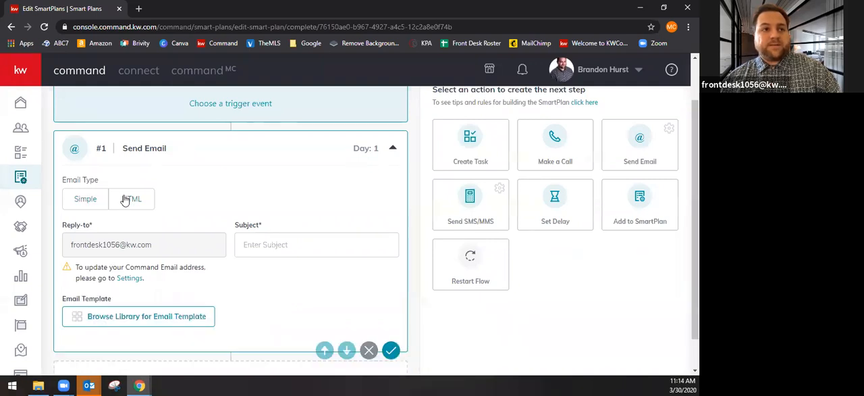
{"action": "scroll", "coordinate": [228, 216], "scroll_direction": "down", "scroll_amount": 1}
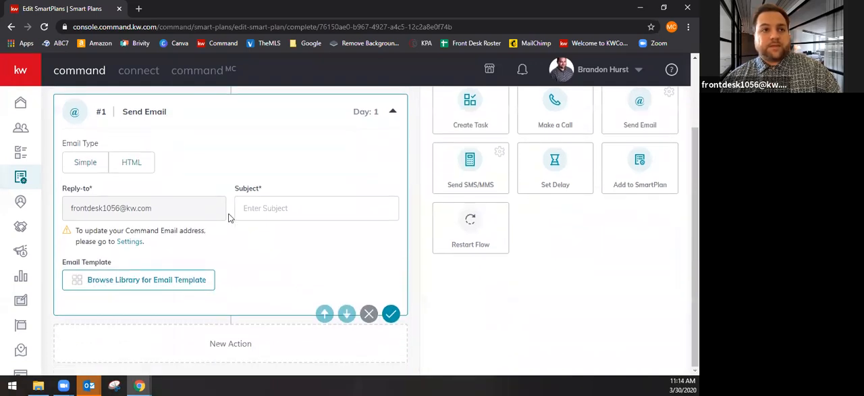
{"action": "left_click", "coordinate": [75, 168]}
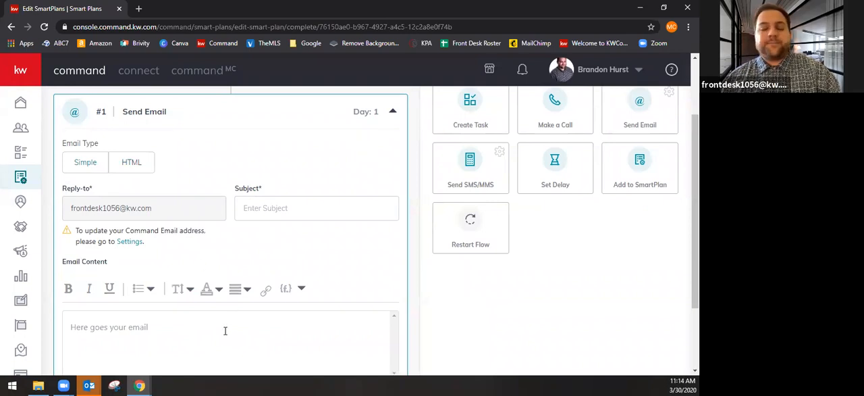
Set the email's subject to "KW Inglewood"
{"action": "left_click", "coordinate": [273, 202]}
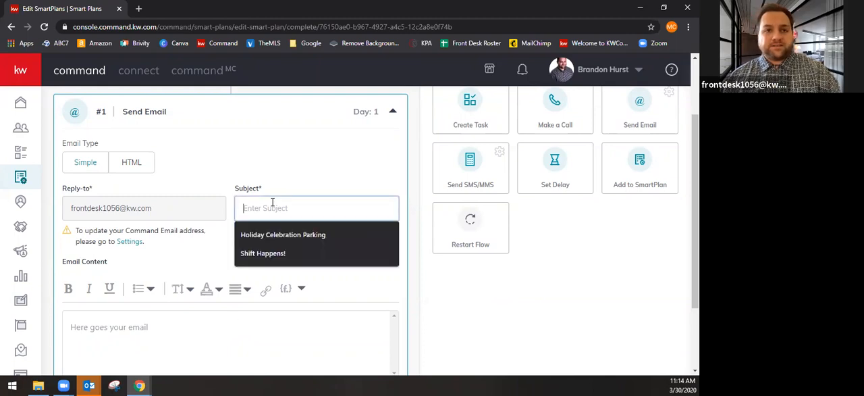
{"action": "type", "text": "KW"}
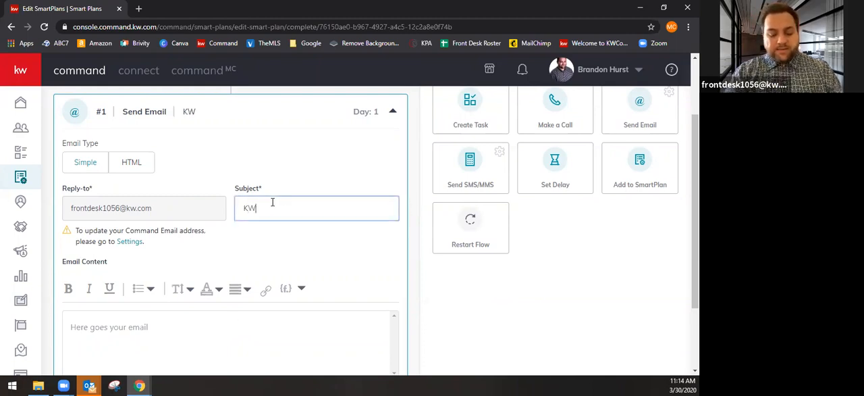
{"action": "type", "text": " Inglewood"}
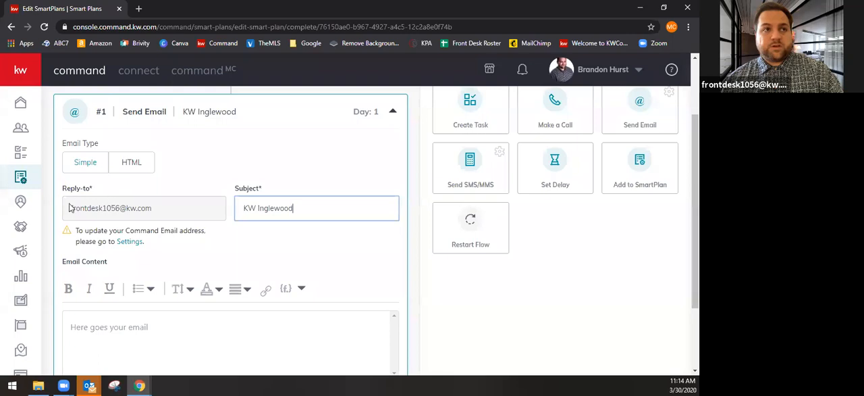
Fill the email content with two separate lines of placeholder text, "nfindisbikcnnohnsnxjndjnclncn" and "ocfnidbjsndojndj"
{"action": "scroll", "coordinate": [203, 232], "scroll_direction": "down", "scroll_amount": 1}
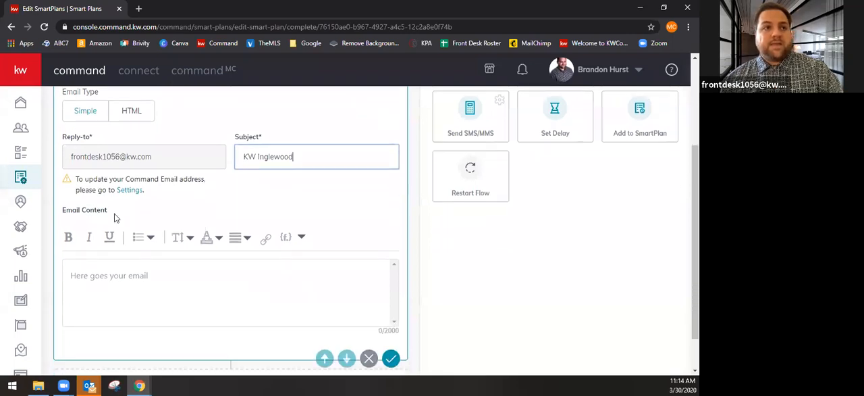
{"action": "left_click", "coordinate": [133, 271]}
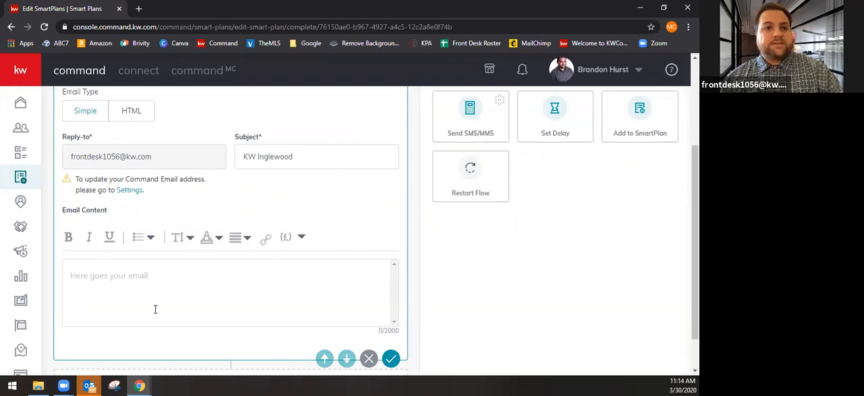
{"action": "type", "text": "nfind"}
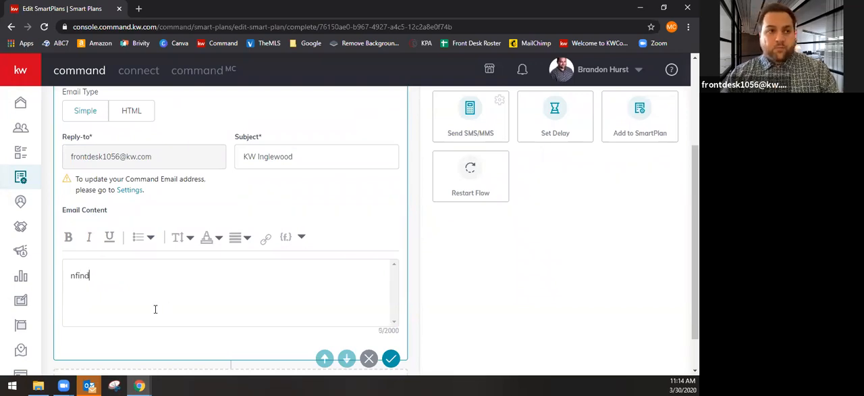
{"action": "type", "text": "isbikcnnohnsnxjndjnclncn"}
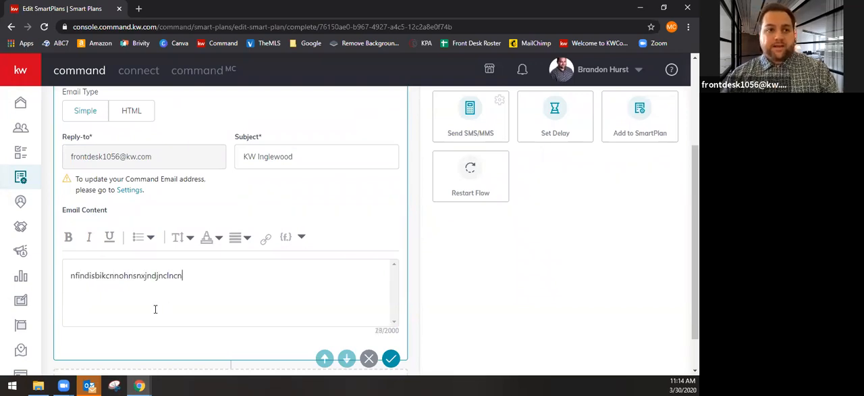
{"action": "key", "text": "Return"}
{"action": "type", "text": "ocfnidbjsndojndj"}
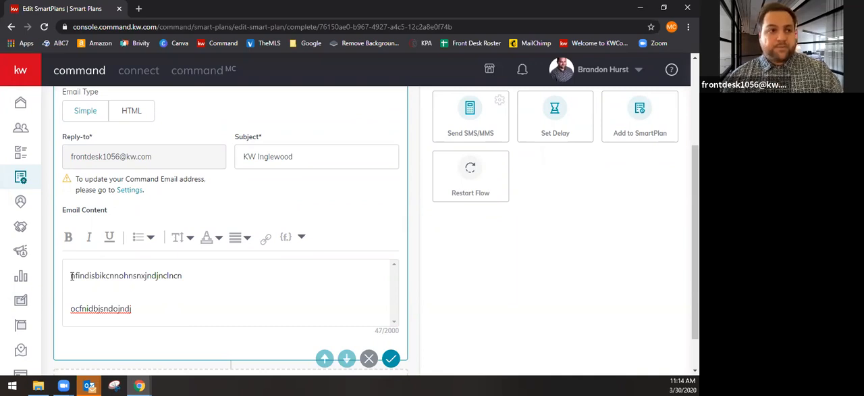
Insert the contact.first.name merge field followed by a comma as a greeting on its own line above the placeholder text
{"action": "left_click", "coordinate": [71, 275]}
{"action": "key", "text": "Return"}
{"action": "key", "text": "Return"}
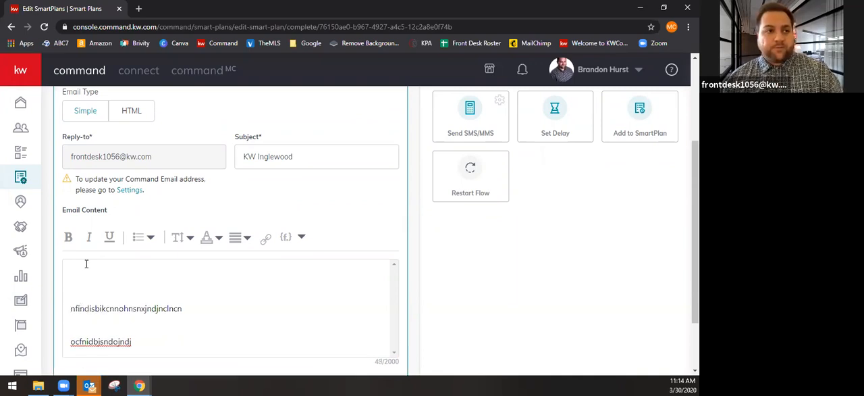
{"action": "left_click", "coordinate": [287, 244]}
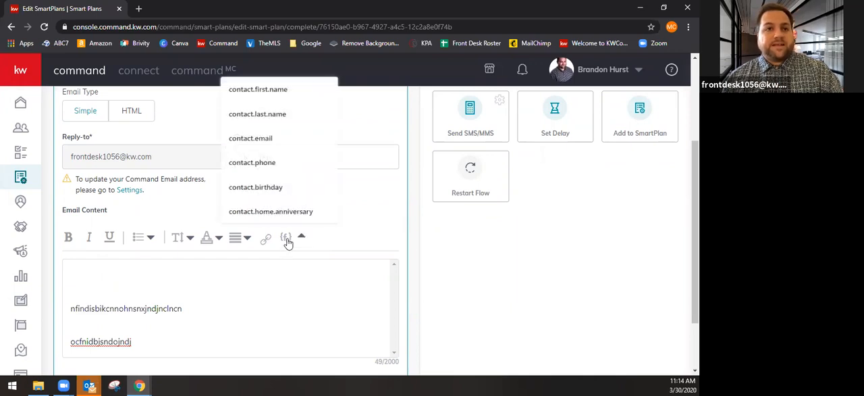
{"action": "left_click", "coordinate": [260, 91]}
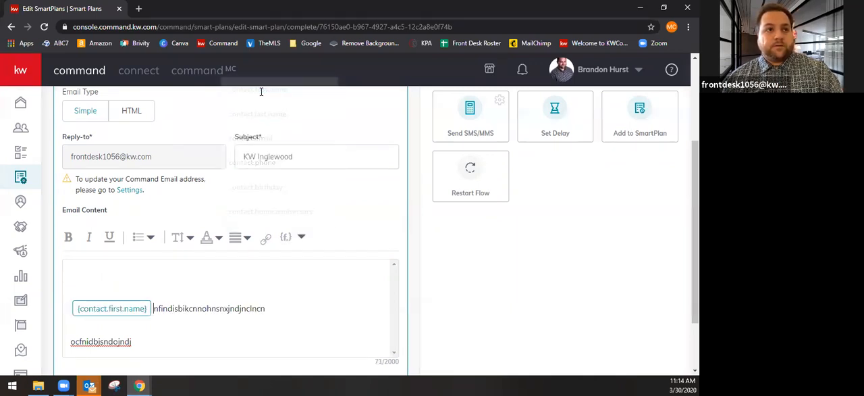
{"action": "key", "text": "Return"}
{"action": "key", "text": "Return"}
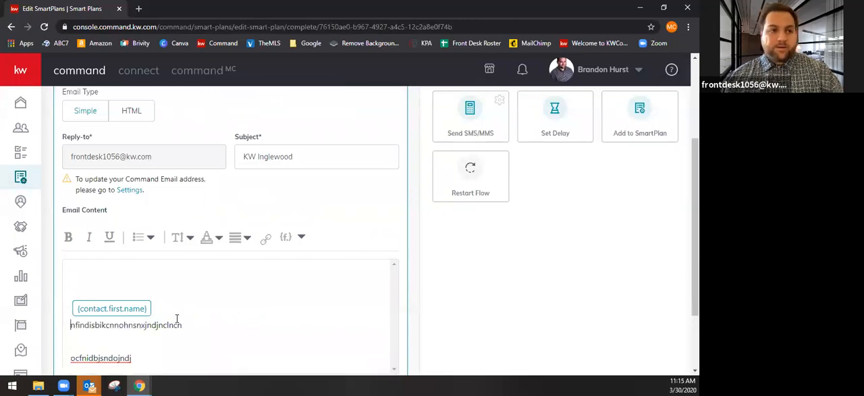
{"action": "key", "text": "Delete"}
{"action": "key", "text": "Delete"}
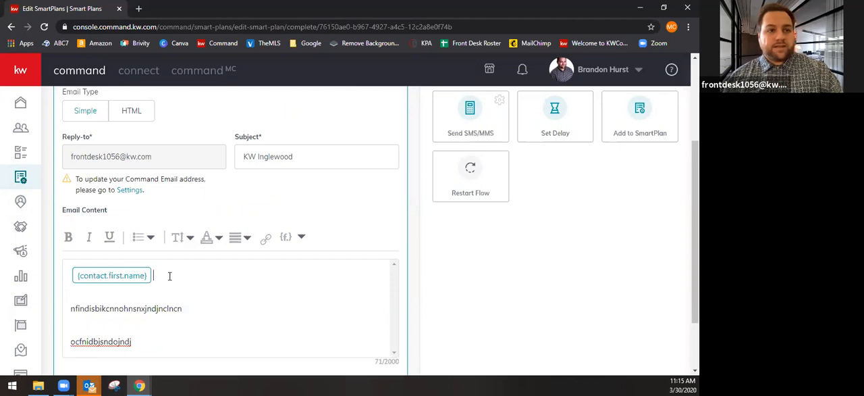
{"action": "left_click", "coordinate": [67, 289]}
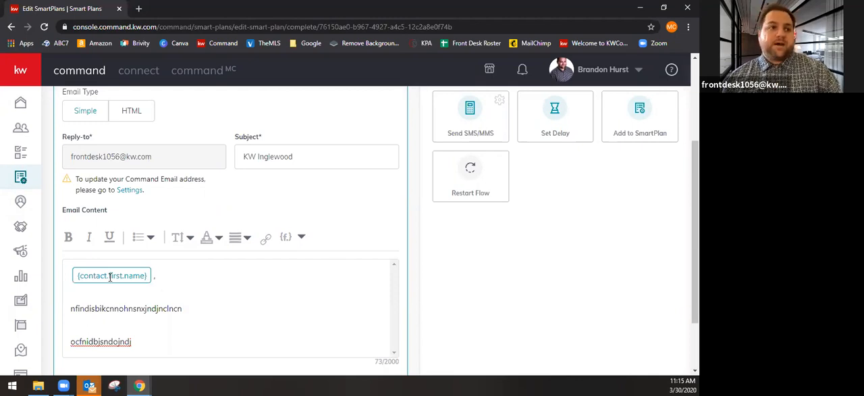
Add "Hi" before the contact.first.name merge field in the email greeting and save the email step
{"action": "left_click", "coordinate": [68, 297]}
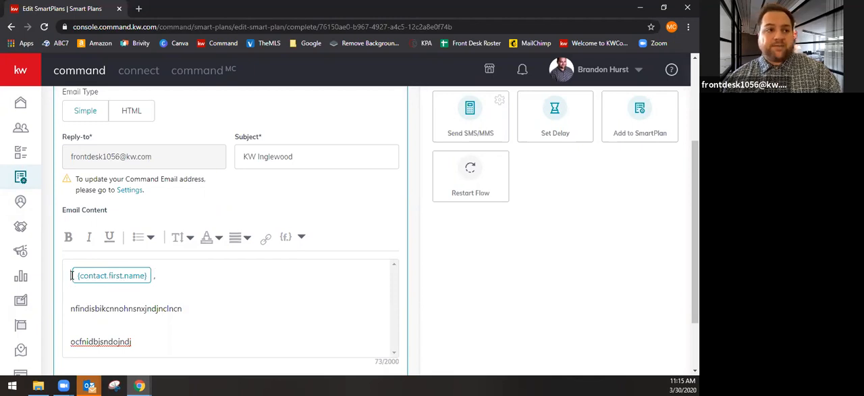
{"action": "left_click", "coordinate": [72, 275]}
{"action": "type", "text": "Hi"}
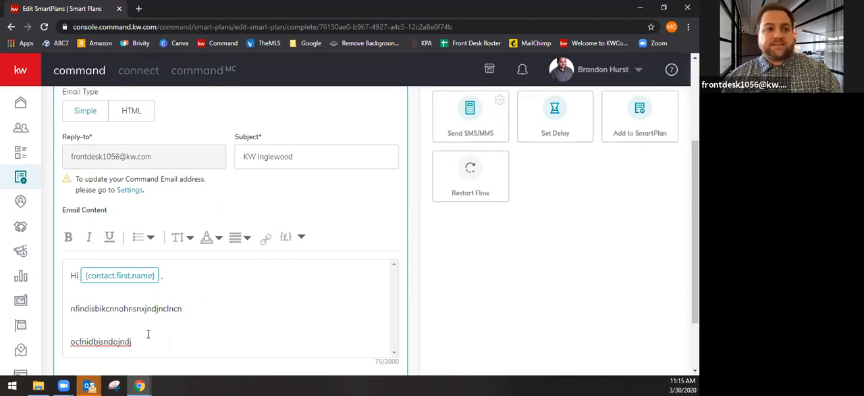
{"action": "scroll", "coordinate": [135, 360], "scroll_direction": "down", "scroll_amount": 1}
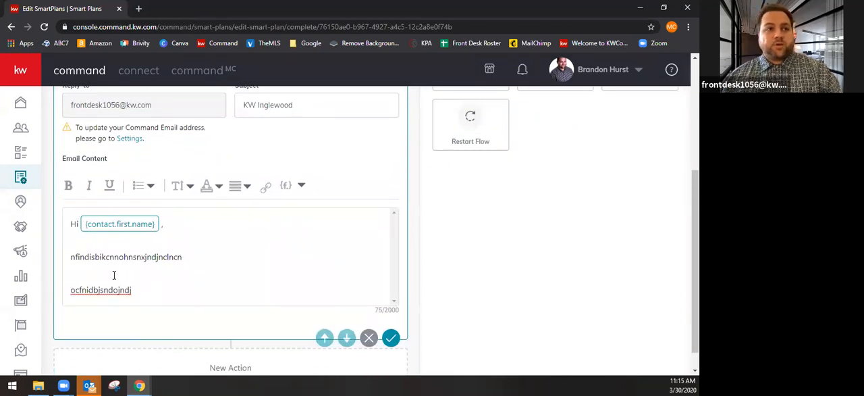
{"action": "left_click", "coordinate": [390, 340]}
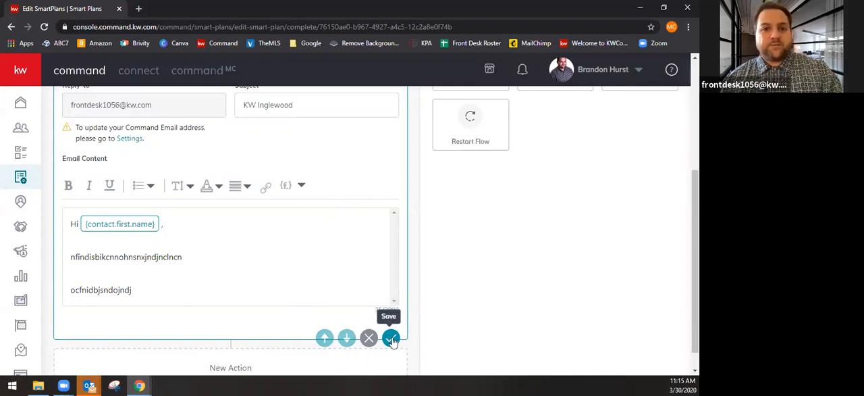
Add a Set Delay action as the plan's second step, set it to 7 days, and save it
{"action": "scroll", "coordinate": [385, 368], "scroll_direction": "up", "scroll_amount": 2}
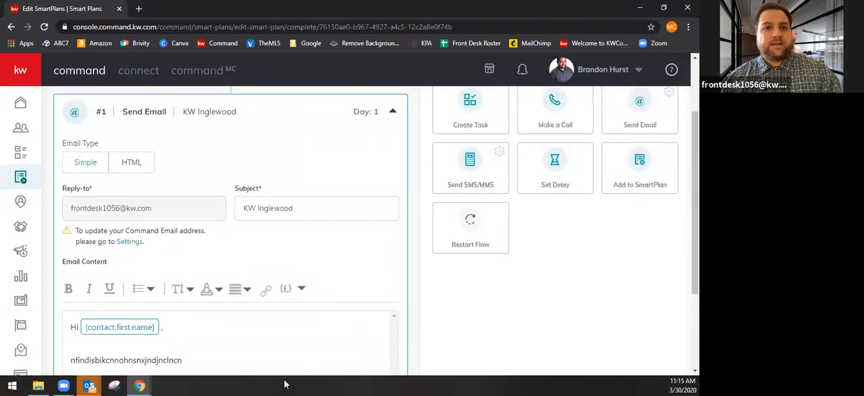
{"action": "scroll", "coordinate": [318, 308], "scroll_direction": "down", "scroll_amount": 2}
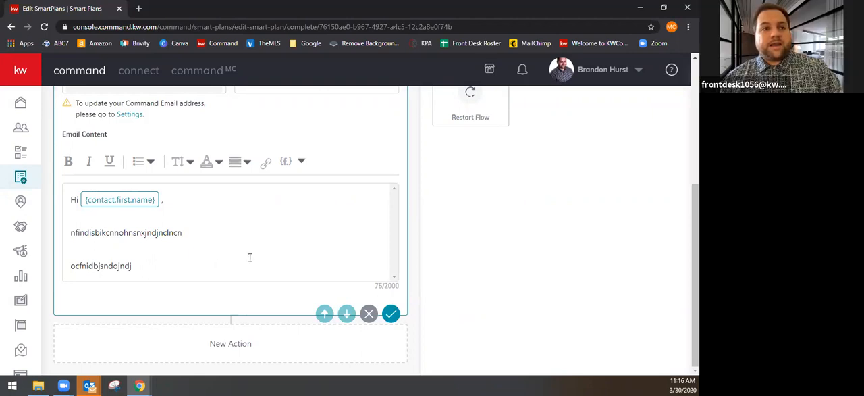
{"action": "scroll", "coordinate": [270, 285], "scroll_direction": "up", "scroll_amount": 1}
{"action": "scroll", "coordinate": [271, 285], "scroll_direction": "up", "scroll_amount": 3}
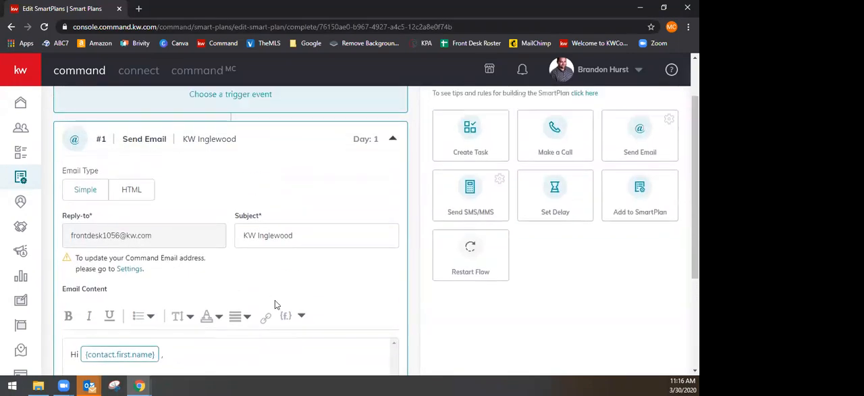
{"action": "scroll", "coordinate": [261, 284], "scroll_direction": "down", "scroll_amount": 4}
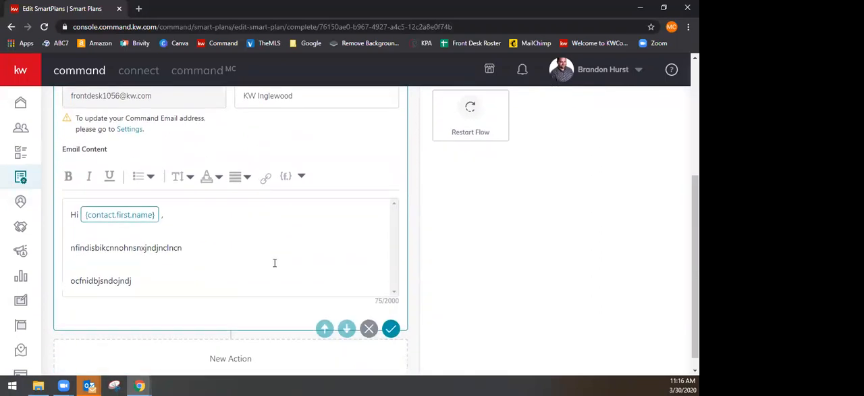
{"action": "scroll", "coordinate": [274, 263], "scroll_direction": "up", "scroll_amount": 1}
{"action": "scroll", "coordinate": [493, 247], "scroll_direction": "up", "scroll_amount": 2}
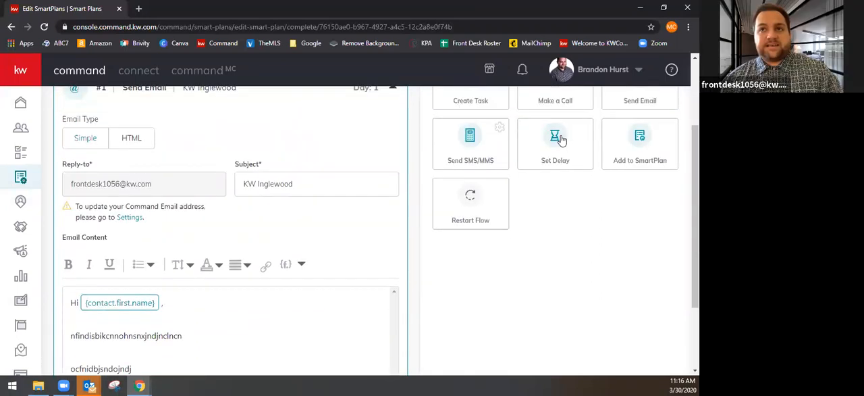
{"action": "left_click", "coordinate": [558, 171]}
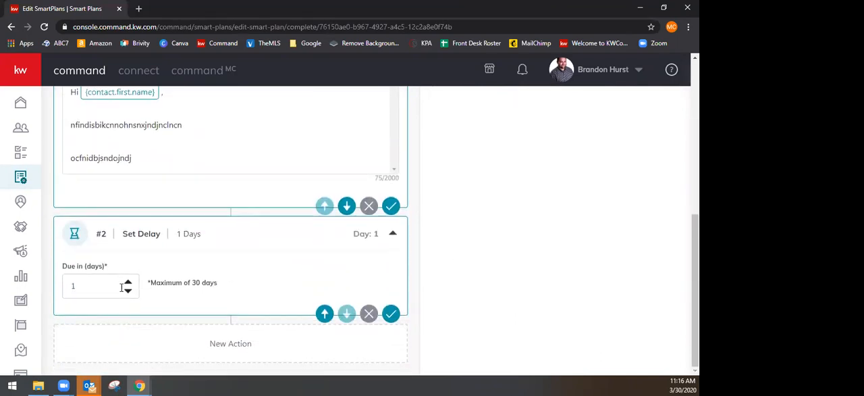
{"action": "left_click", "coordinate": [129, 284]}
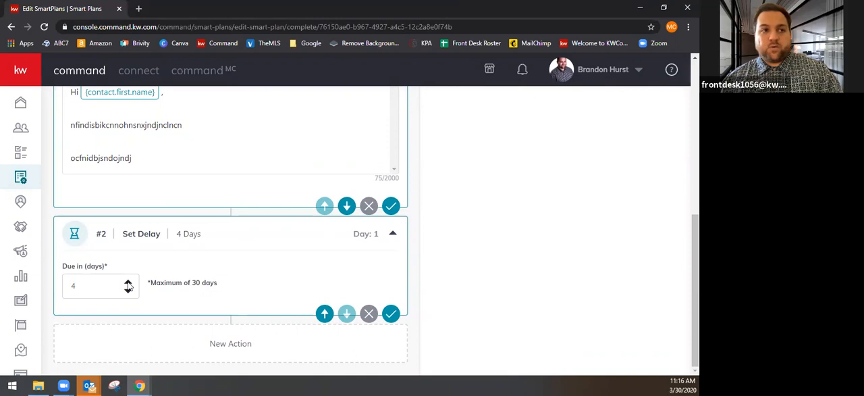
{"action": "right_click", "coordinate": [128, 285]}
{"action": "left_click", "coordinate": [128, 291]}
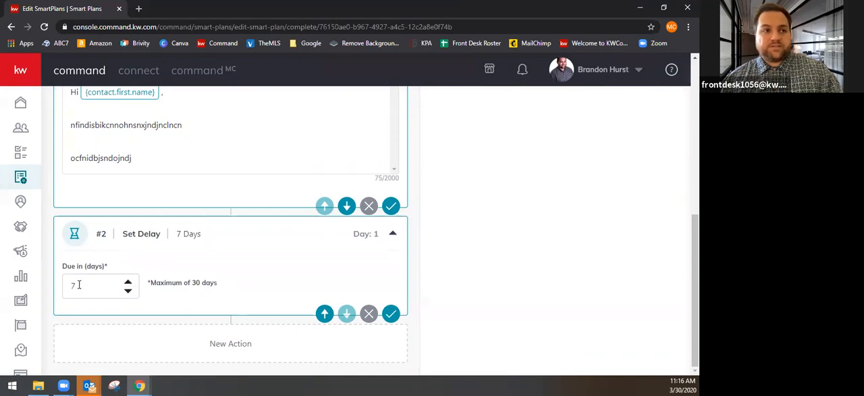
{"action": "left_click", "coordinate": [391, 314]}
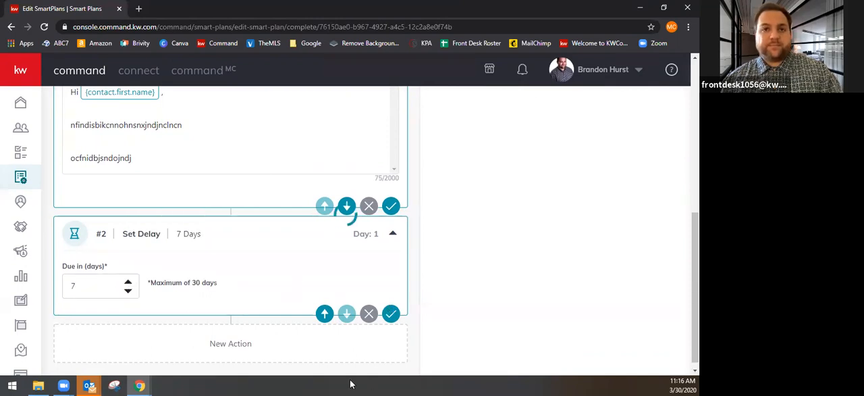
Add a Make a Call action as the third step and name the task "Call to check in"
{"action": "scroll", "coordinate": [405, 271], "scroll_direction": "up", "scroll_amount": 5}
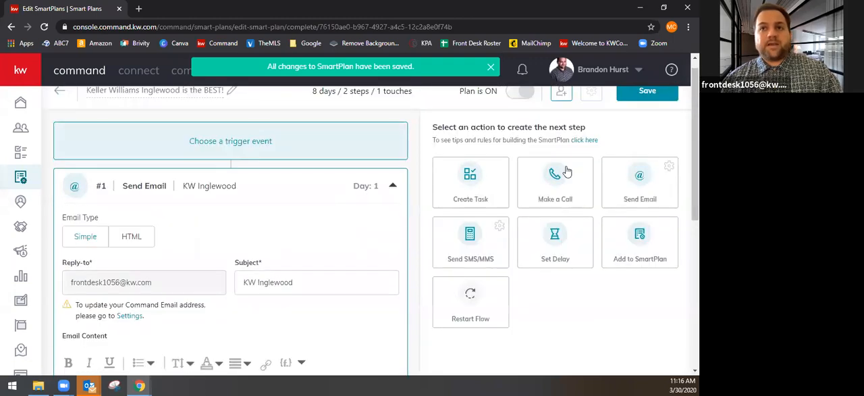
{"action": "scroll", "coordinate": [303, 313], "scroll_direction": "down", "scroll_amount": 8}
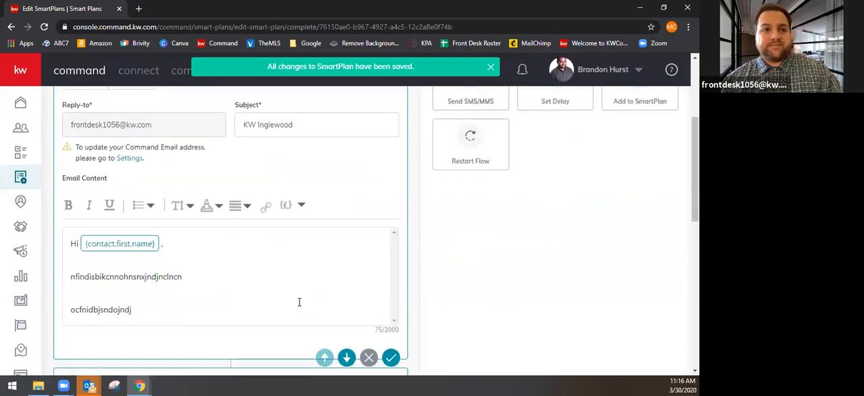
{"action": "scroll", "coordinate": [296, 301], "scroll_direction": "down", "scroll_amount": 2}
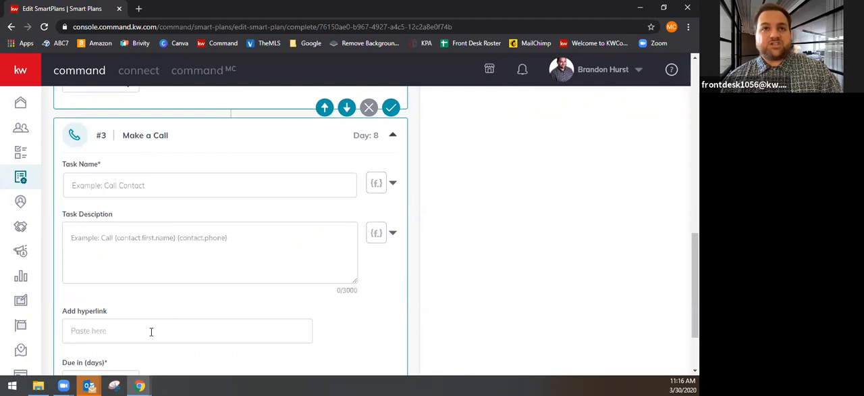
{"action": "left_click", "coordinate": [137, 189]}
{"action": "type", "text": "Call"}
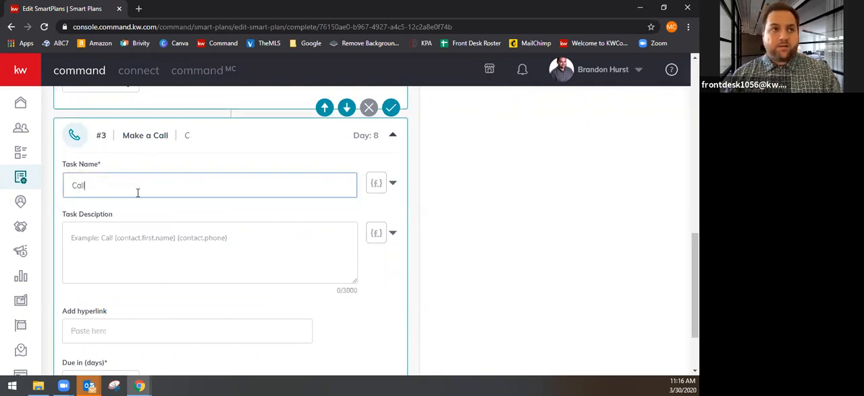
{"action": "type", "text": " to cjec"}
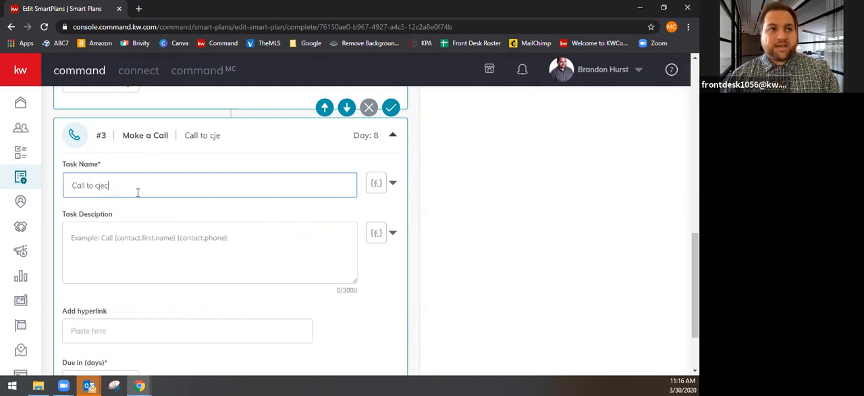
{"action": "key", "text": "BackSpace"}
{"action": "key", "text": "BackSpace"}
{"action": "key", "text": "BackSpace"}
{"action": "type", "text": "heck in"}
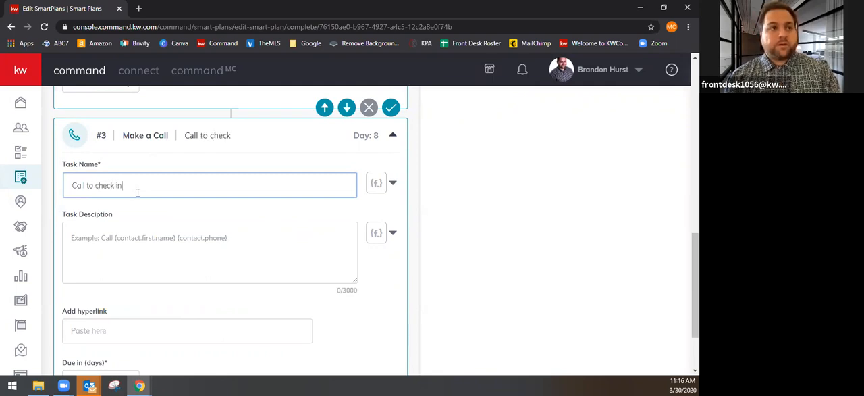
Fill the call's task description with "Call" followed by the contact.first.name merge field
{"action": "left_click", "coordinate": [149, 235]}
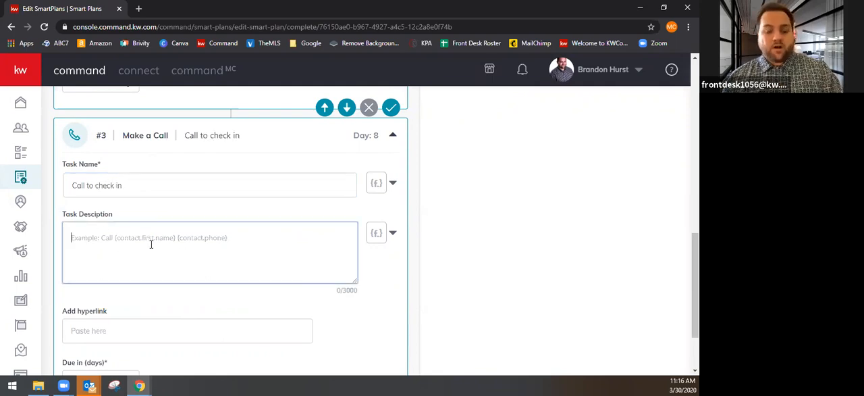
{"action": "type", "text": "Call"}
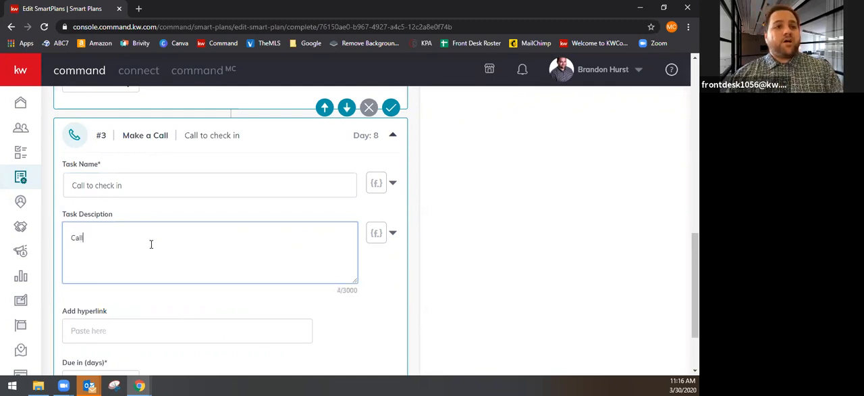
{"action": "left_click", "coordinate": [376, 233]}
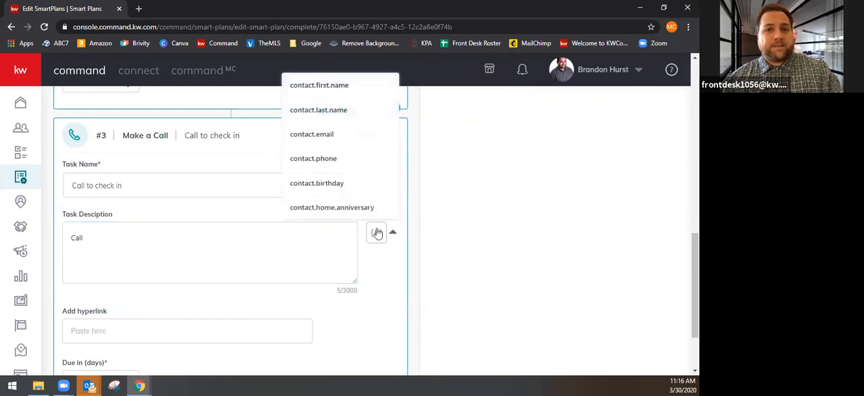
{"action": "left_click", "coordinate": [319, 85]}
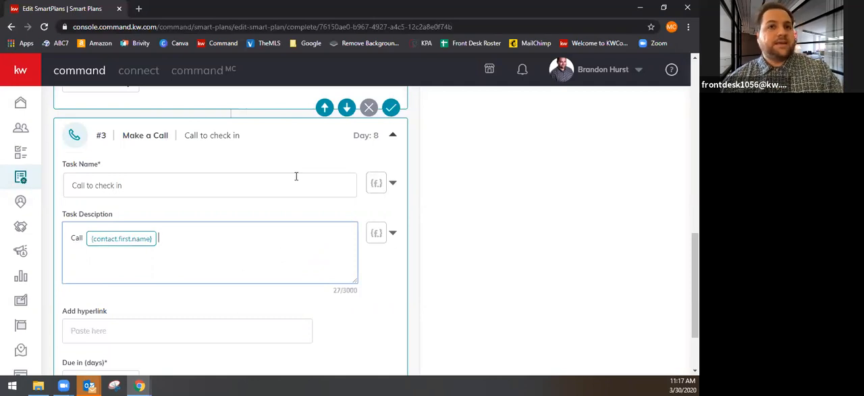
Insert the contact.first.name merge field between "Call" and "to check in" in the task name, with a space after it
{"action": "left_click", "coordinate": [231, 184]}
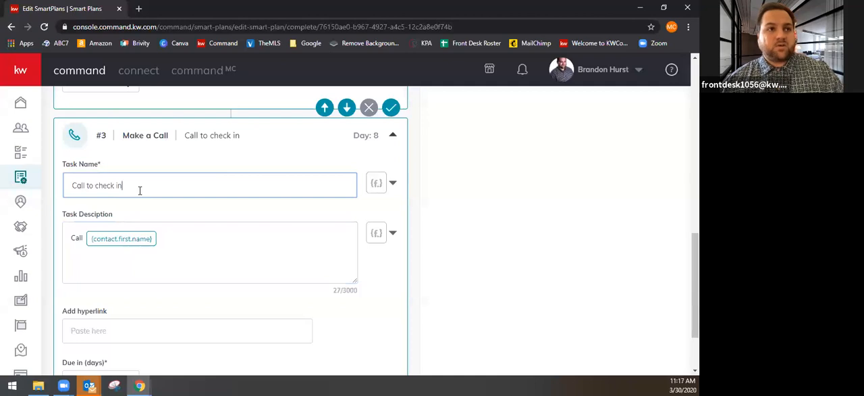
{"action": "left_click", "coordinate": [84, 187]}
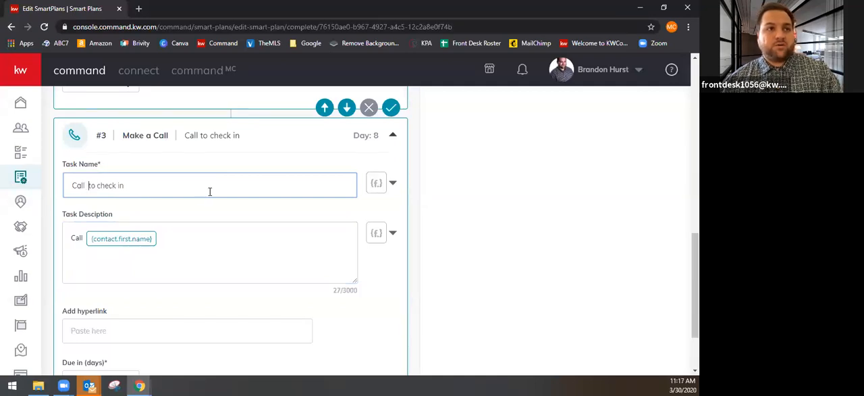
{"action": "left_click", "coordinate": [379, 189]}
{"action": "left_click", "coordinate": [371, 209]}
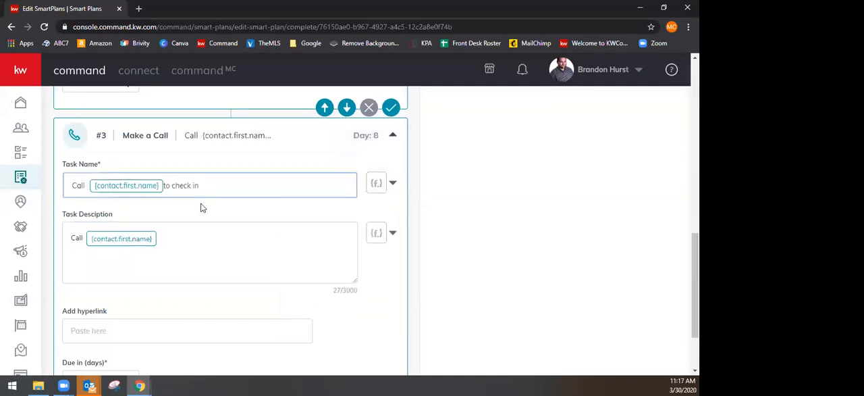
{"action": "left_click", "coordinate": [164, 184]}
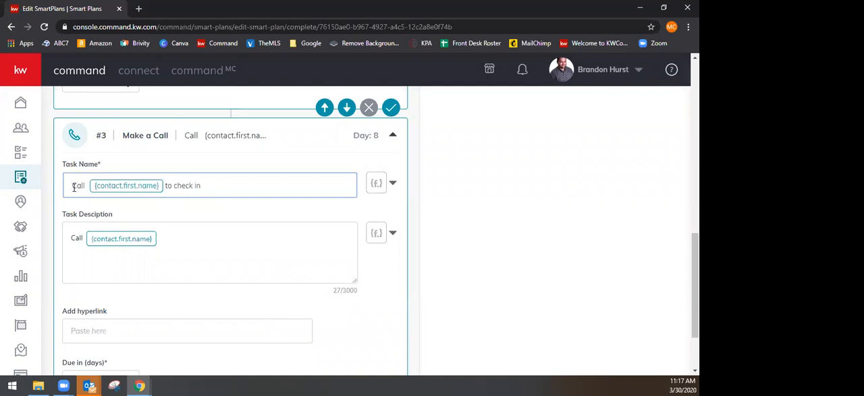
{"action": "left_click", "coordinate": [228, 184]}
Set the call task to be due in 2 days and save the step
{"action": "left_click", "coordinate": [145, 253]}
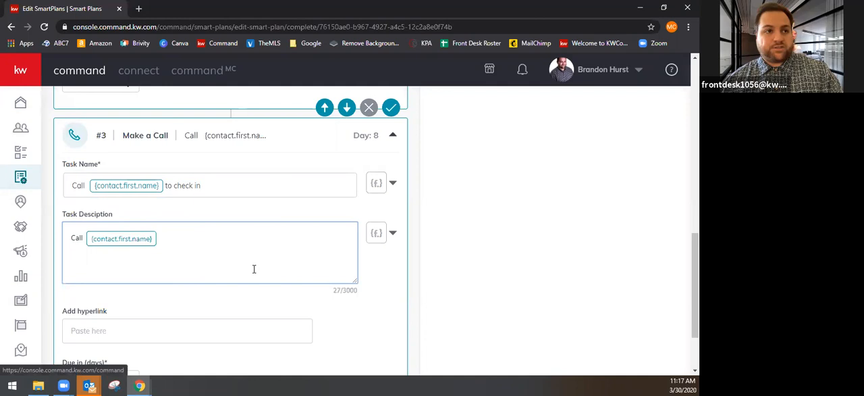
{"action": "scroll", "coordinate": [253, 268], "scroll_direction": "down", "scroll_amount": 2}
{"action": "left_click", "coordinate": [121, 238]}
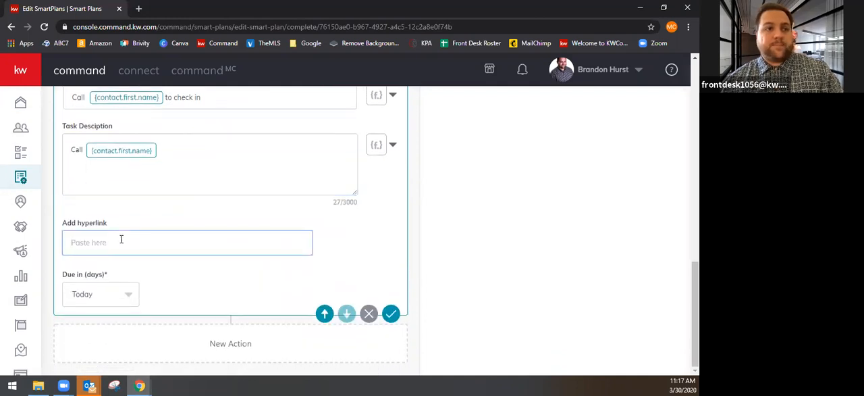
{"action": "left_click", "coordinate": [93, 301]}
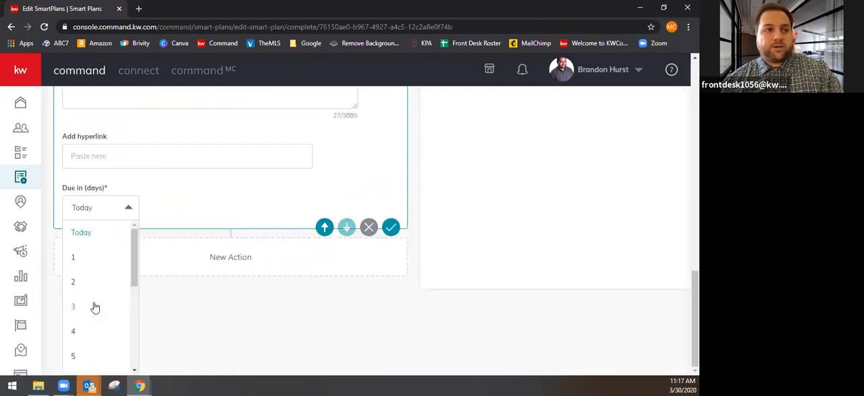
{"action": "left_click", "coordinate": [81, 281]}
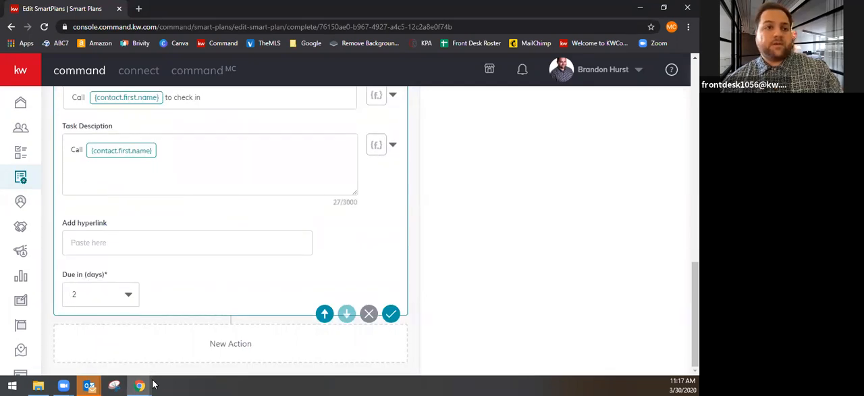
{"action": "left_click", "coordinate": [391, 314]}
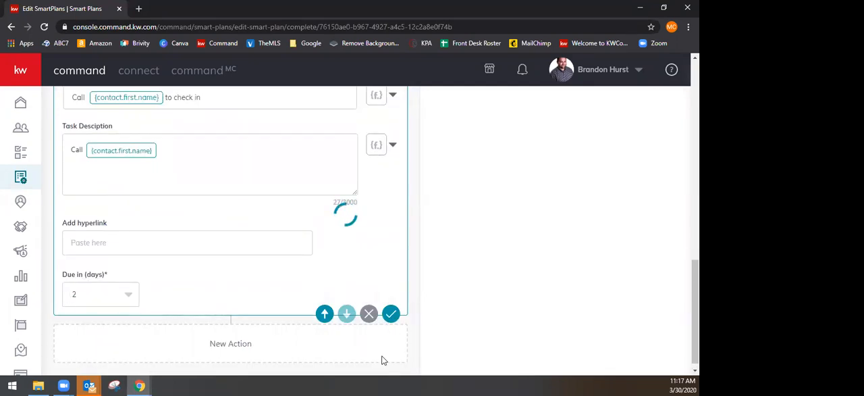
{"action": "scroll", "coordinate": [219, 296], "scroll_direction": "up", "scroll_amount": 3}
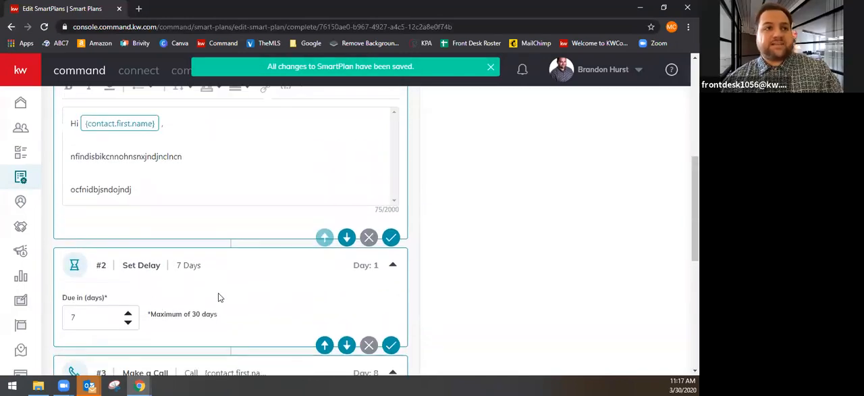
{"action": "scroll", "coordinate": [271, 303], "scroll_direction": "down", "scroll_amount": 3}
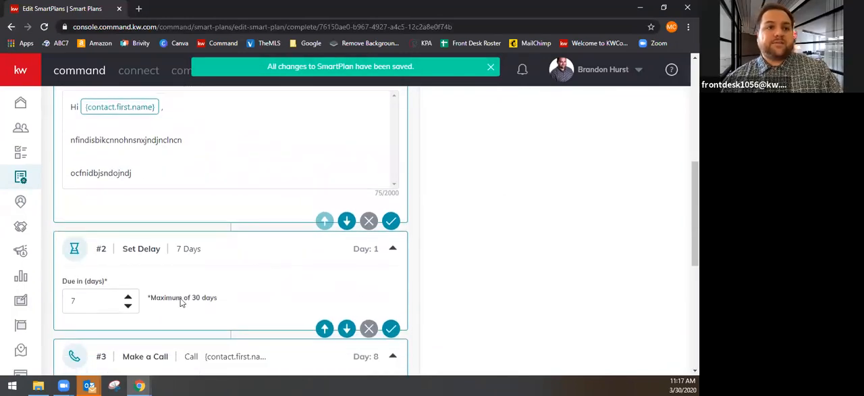
{"action": "scroll", "coordinate": [183, 299], "scroll_direction": "down", "scroll_amount": 3}
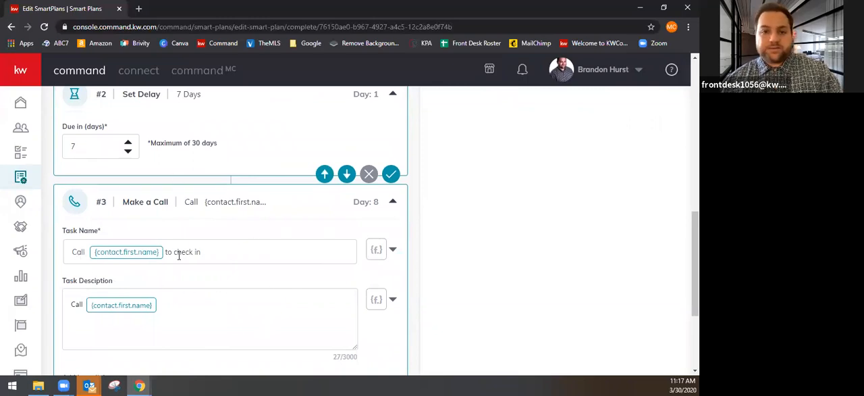
{"action": "scroll", "coordinate": [225, 293], "scroll_direction": "down", "scroll_amount": 3}
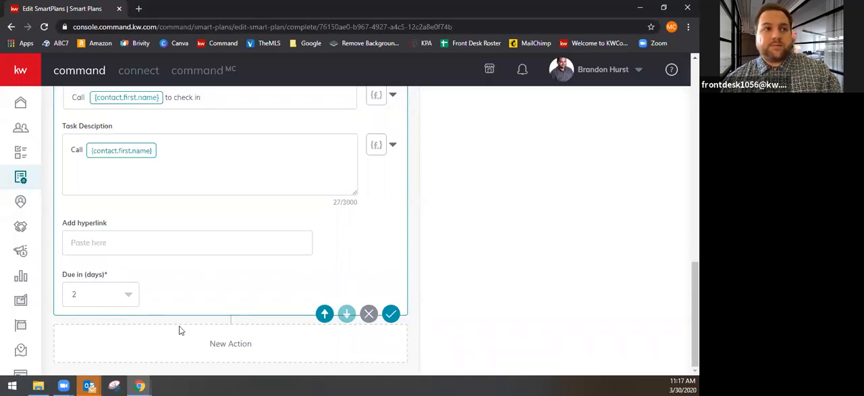
{"action": "scroll", "coordinate": [179, 326], "scroll_direction": "up", "scroll_amount": 2}
{"action": "scroll", "coordinate": [227, 309], "scroll_direction": "up", "scroll_amount": 1}
{"action": "scroll", "coordinate": [233, 297], "scroll_direction": "down", "scroll_amount": 3}
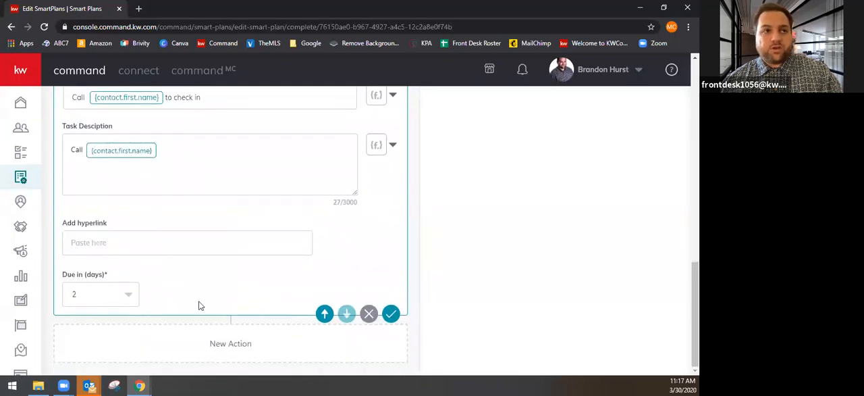
{"action": "scroll", "coordinate": [203, 311], "scroll_direction": "up", "scroll_amount": 1}
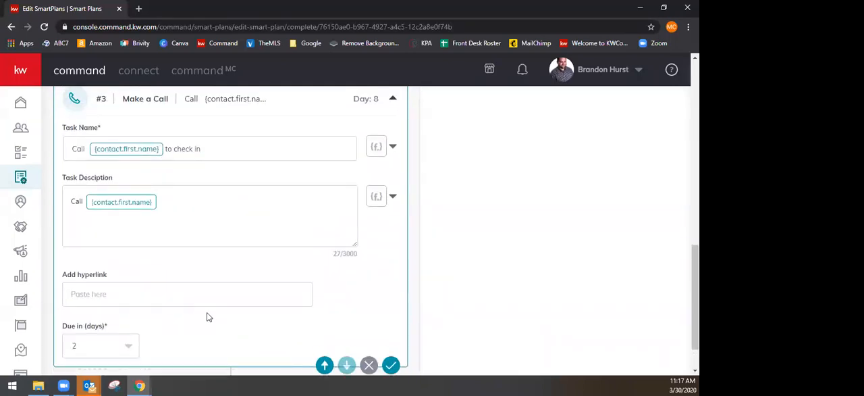
{"action": "scroll", "coordinate": [268, 298], "scroll_direction": "down", "scroll_amount": 1}
Add a Send SMS/MMS action as the fourth step and start its static message with the contact.first.name merge field
{"action": "scroll", "coordinate": [269, 298], "scroll_direction": "up", "scroll_amount": 15}
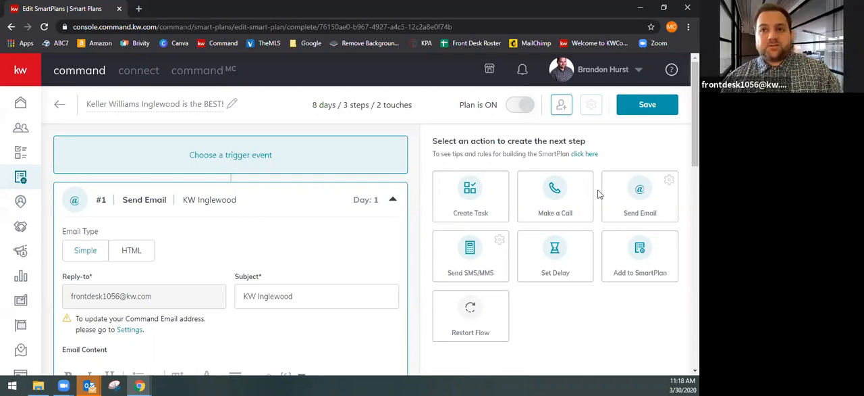
{"action": "left_click", "coordinate": [477, 263]}
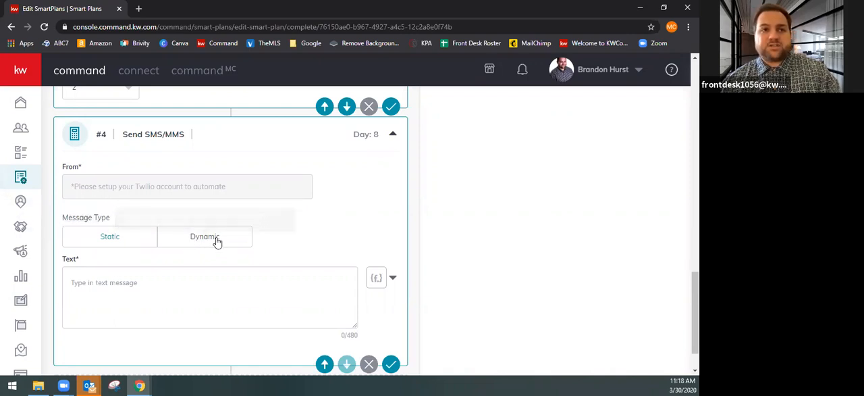
{"action": "left_click", "coordinate": [181, 295]}
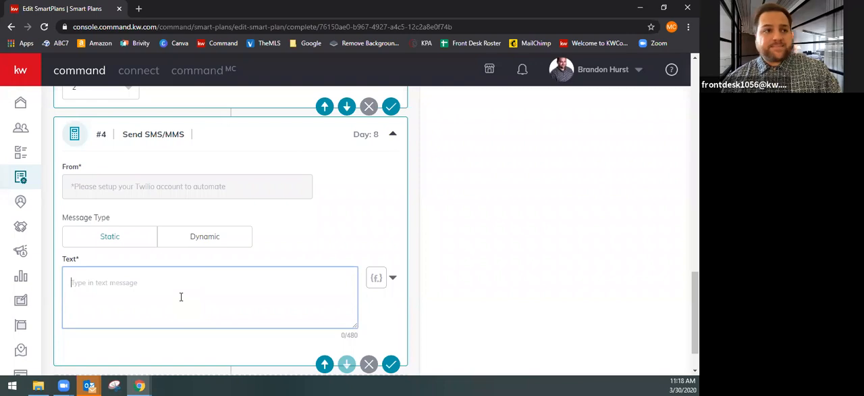
{"action": "left_click", "coordinate": [377, 278]}
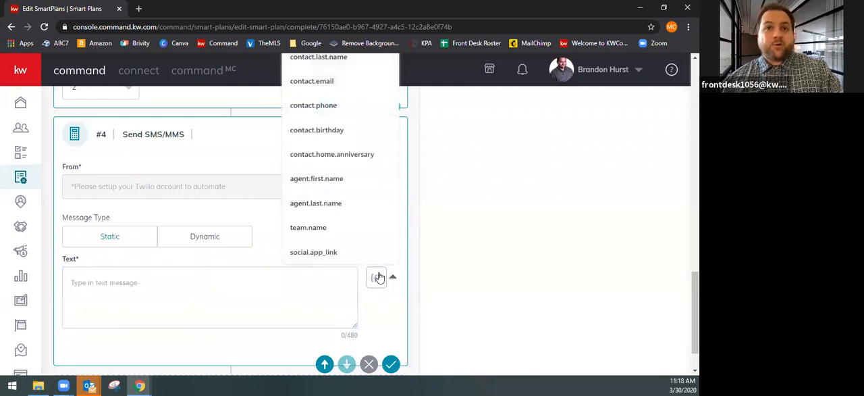
{"action": "scroll", "coordinate": [338, 112], "scroll_direction": "up", "scroll_amount": 2}
{"action": "left_click", "coordinate": [322, 143]}
{"action": "scroll", "coordinate": [131, 267], "scroll_direction": "down", "scroll_amount": 3}
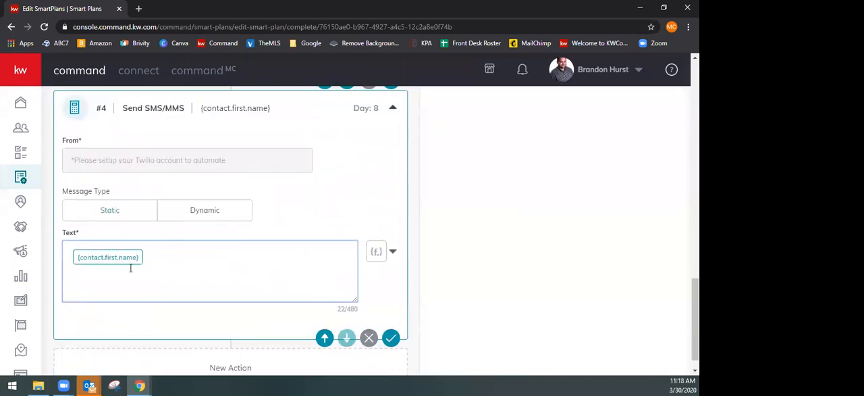
Complete the text message with ", this is", the agent's full name and "from KW Inglewood, when can we talk?", and save the step
{"action": "type", "text": ", th"}
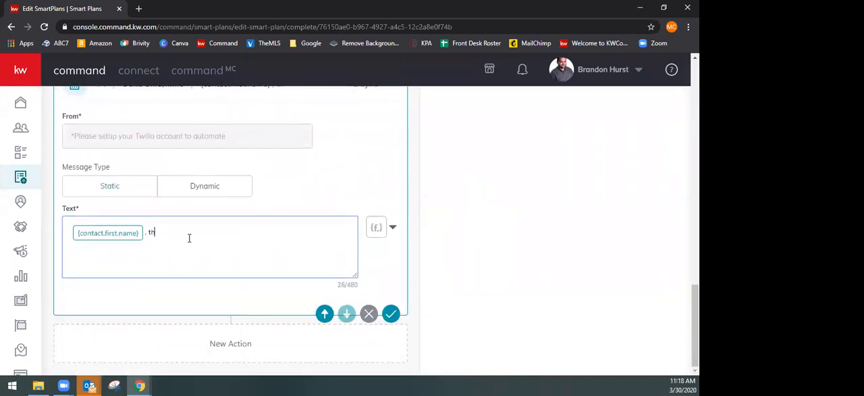
{"action": "type", "text": "is is Brandon Hurst from KW Inglewood,"}
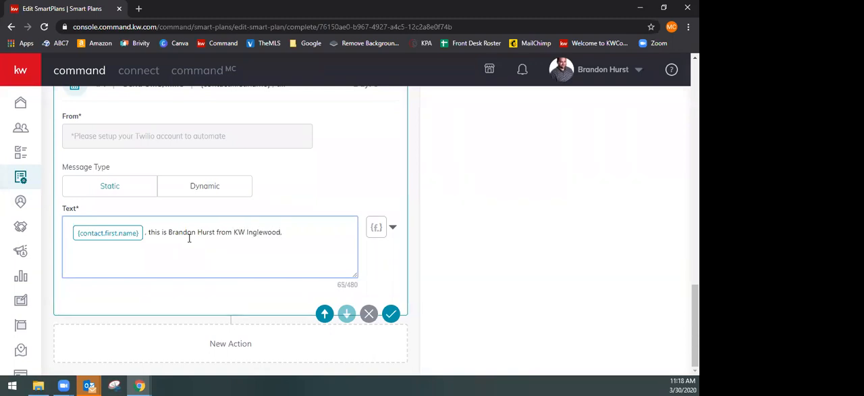
{"action": "type", "text": " when can we talk?"}
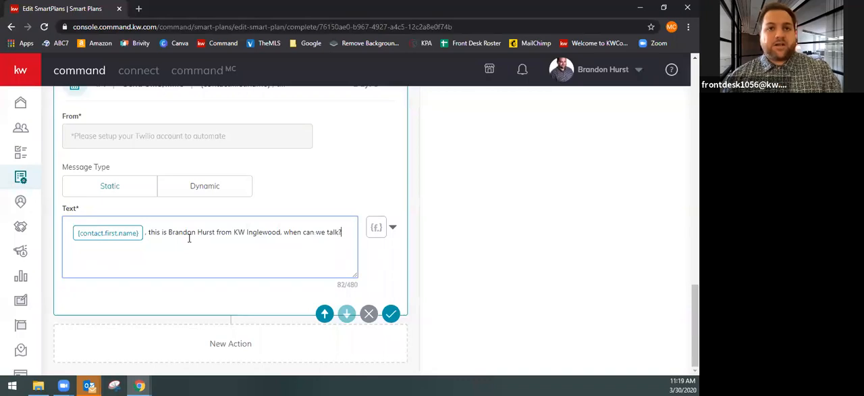
{"action": "left_click", "coordinate": [391, 313]}
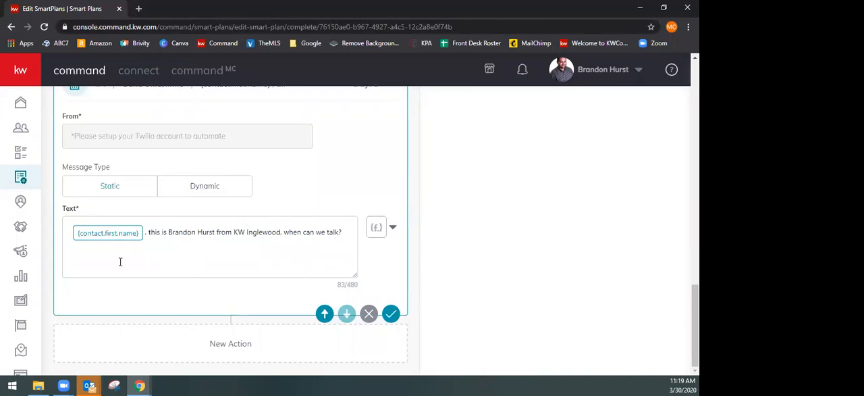
{"action": "scroll", "coordinate": [203, 304], "scroll_direction": "up", "scroll_amount": 2}
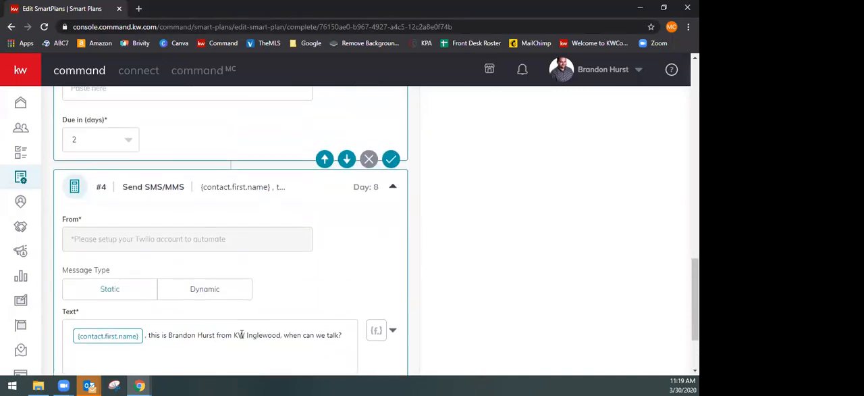
{"action": "scroll", "coordinate": [270, 270], "scroll_direction": "down", "scroll_amount": 1}
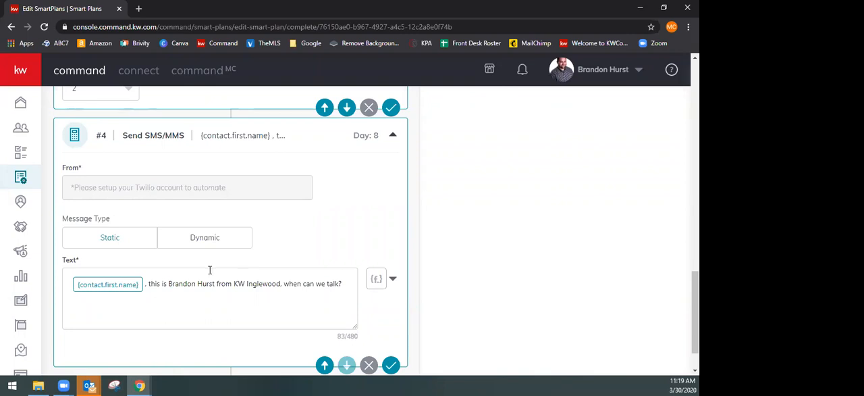
{"action": "left_click", "coordinate": [391, 365]}
Save all changes to the SmartPlan
{"action": "scroll", "coordinate": [289, 270], "scroll_direction": "up", "scroll_amount": 6}
{"action": "scroll", "coordinate": [273, 329], "scroll_direction": "up", "scroll_amount": 8}
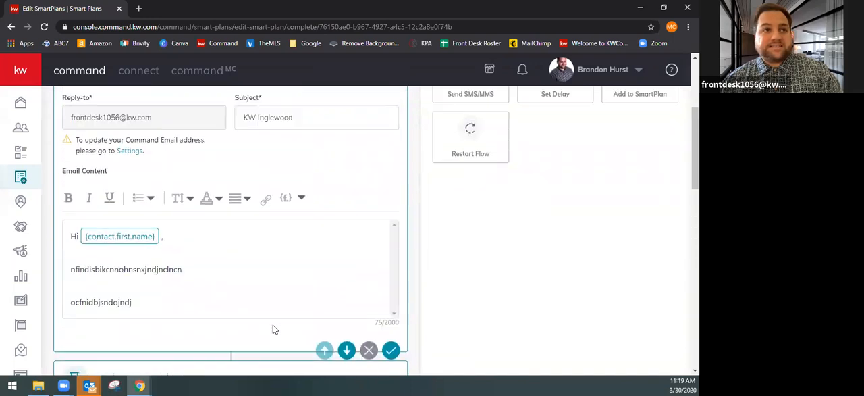
{"action": "scroll", "coordinate": [301, 326], "scroll_direction": "up", "scroll_amount": 2}
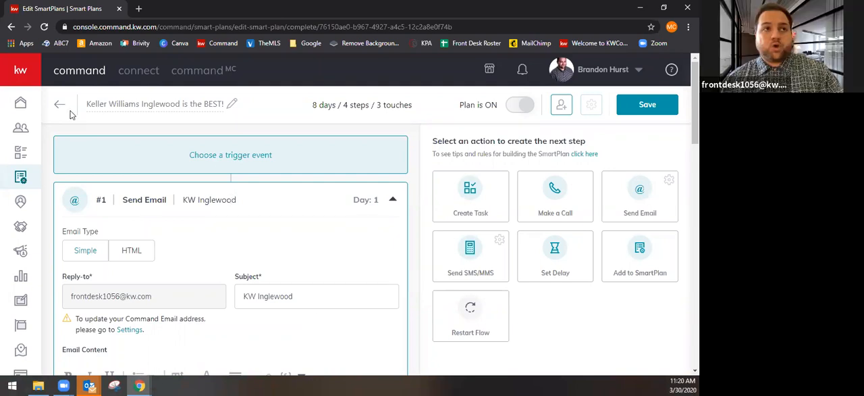
{"action": "scroll", "coordinate": [284, 297], "scroll_direction": "down", "scroll_amount": 1}
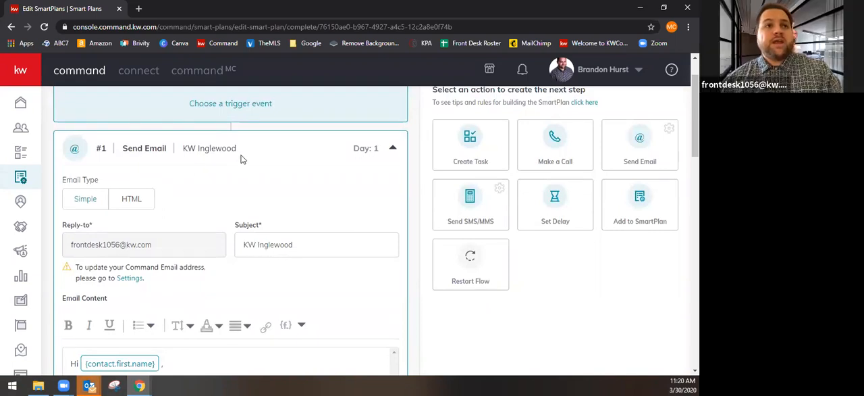
{"action": "scroll", "coordinate": [282, 295], "scroll_direction": "up", "scroll_amount": 1}
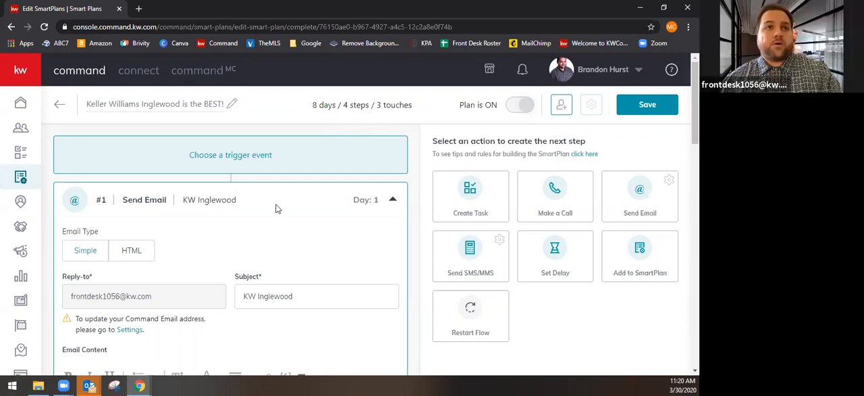
{"action": "left_click", "coordinate": [645, 108]}
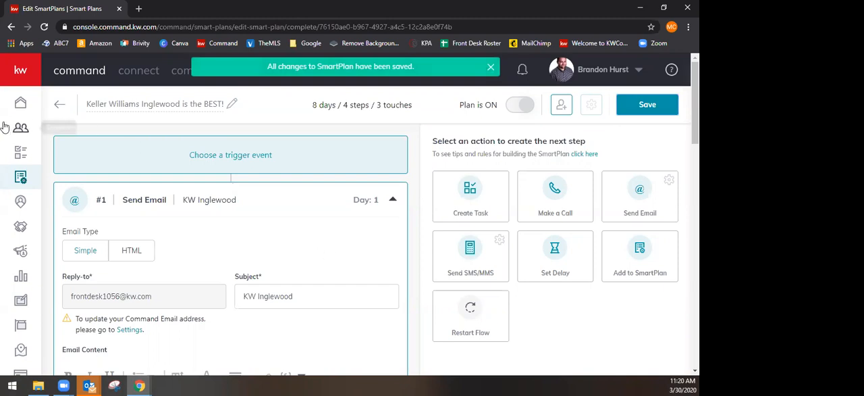
Return to My SmartPlans and go to the second page of the People Plans list
{"action": "left_click", "coordinate": [20, 178]}
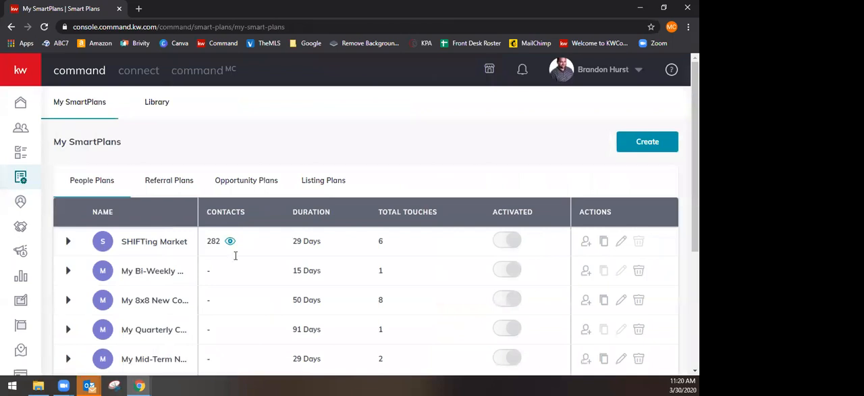
{"action": "scroll", "coordinate": [242, 275], "scroll_direction": "down", "scroll_amount": 5}
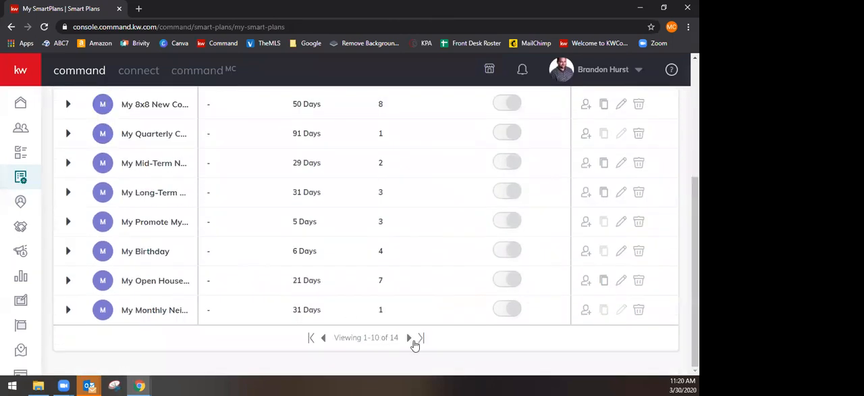
{"action": "left_click", "coordinate": [413, 338]}
{"action": "scroll", "coordinate": [341, 315], "scroll_direction": "up", "scroll_amount": 4}
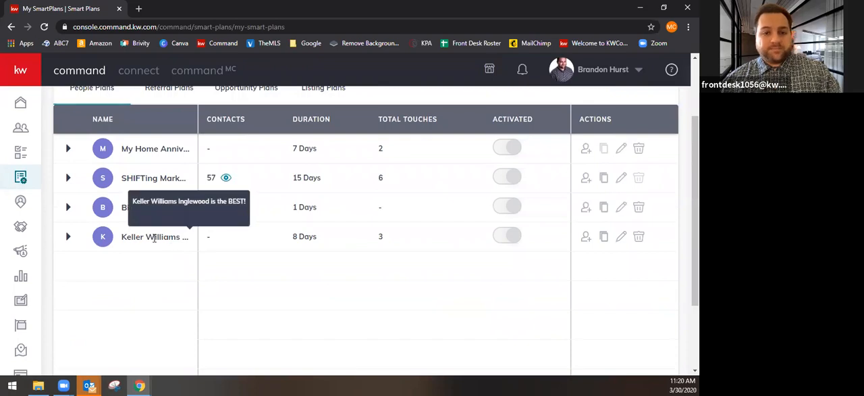
Expand the Keller Williams Inglewood plan, preview its email, phone call and SMS steps, and collapse it again
{"action": "left_click", "coordinate": [68, 236]}
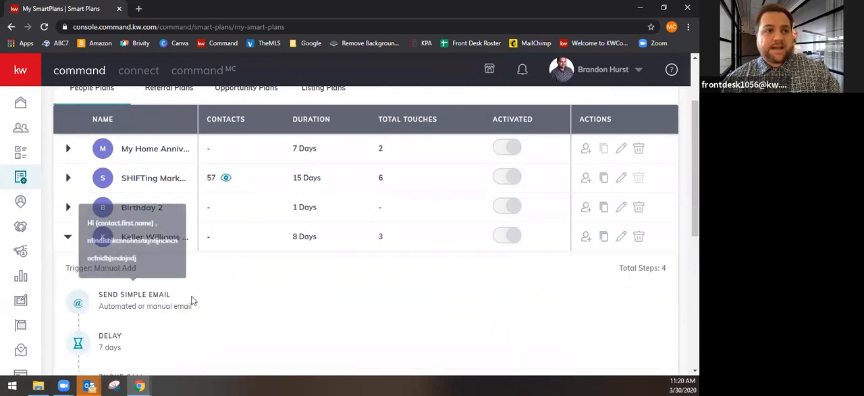
{"action": "scroll", "coordinate": [193, 299], "scroll_direction": "down", "scroll_amount": 3}
{"action": "scroll", "coordinate": [270, 289], "scroll_direction": "up", "scroll_amount": 1}
{"action": "mouse_move", "coordinate": [116, 140]}
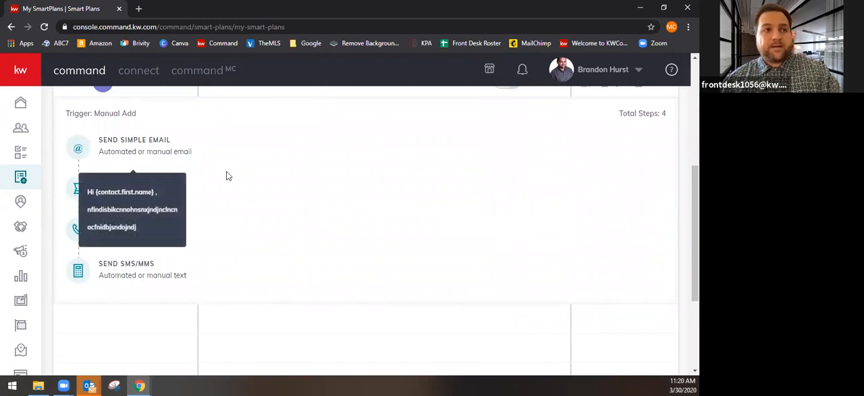
{"action": "mouse_move", "coordinate": [156, 228]}
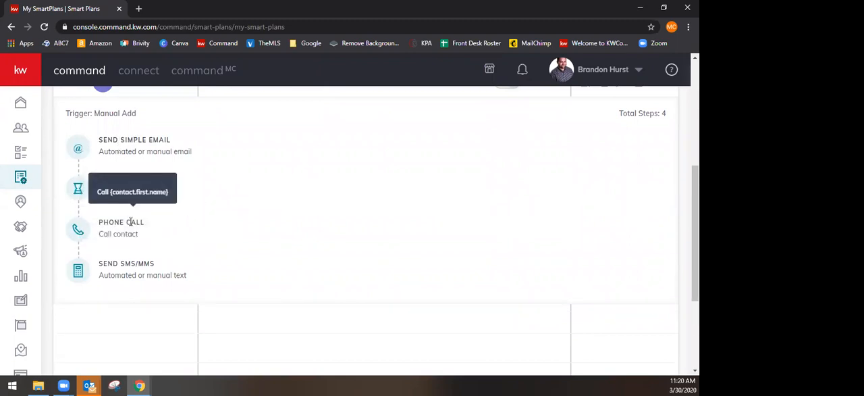
{"action": "mouse_move", "coordinate": [130, 273]}
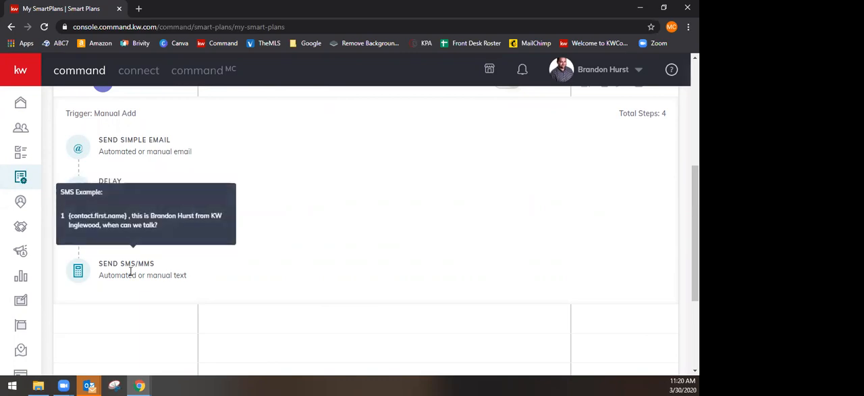
{"action": "scroll", "coordinate": [309, 270], "scroll_direction": "up", "scroll_amount": 3}
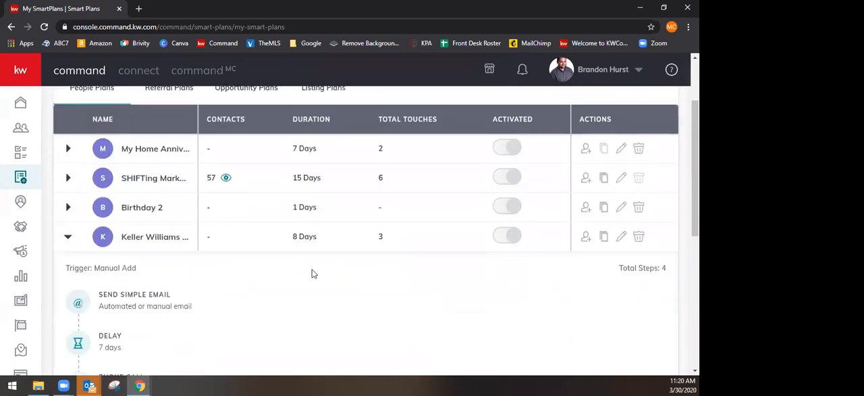
{"action": "left_click", "coordinate": [65, 238]}
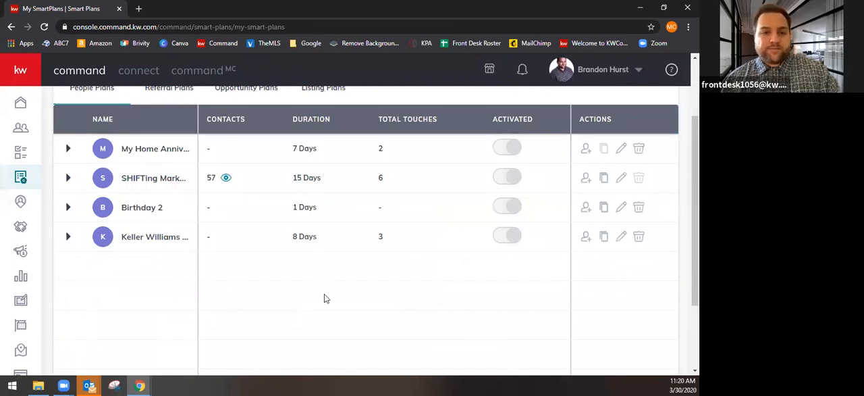
Start adding clients to the Keller Williams Inglewood plan and filter the contacts by the Commercial tag
{"action": "left_click", "coordinate": [586, 239]}
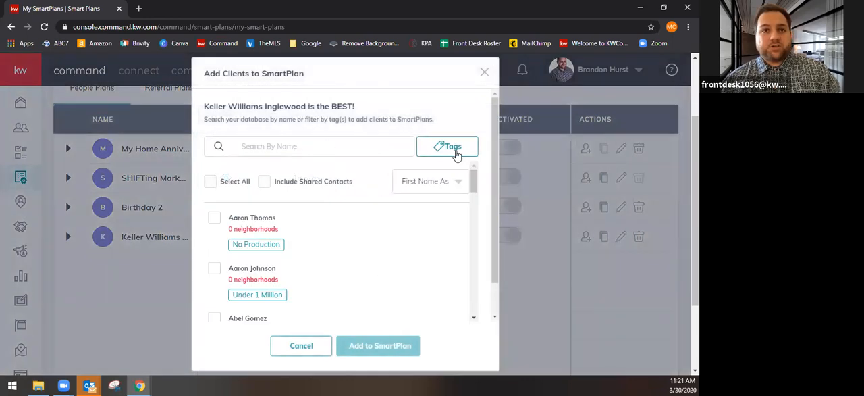
{"action": "left_click", "coordinate": [456, 150]}
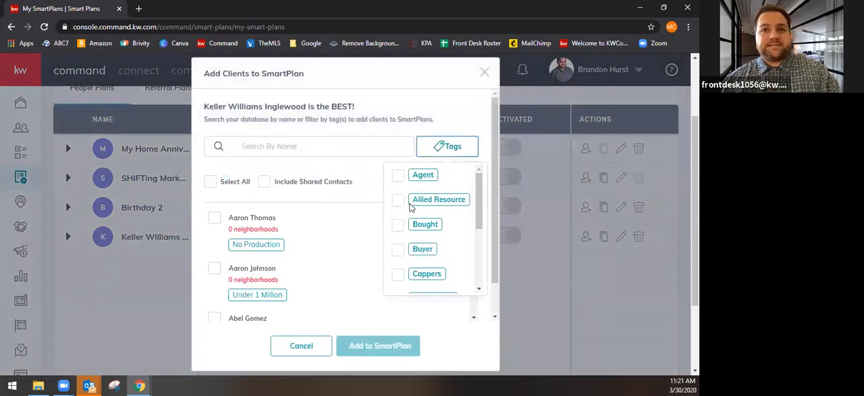
{"action": "left_click", "coordinate": [443, 146]}
{"action": "left_click", "coordinate": [443, 147]}
{"action": "scroll", "coordinate": [414, 267], "scroll_direction": "down", "scroll_amount": 1}
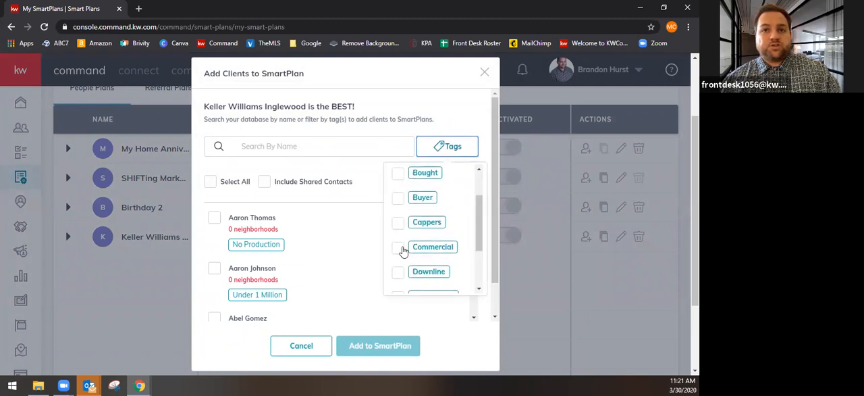
{"action": "left_click", "coordinate": [399, 249]}
{"action": "left_click", "coordinate": [362, 190]}
{"action": "scroll", "coordinate": [343, 289], "scroll_direction": "down", "scroll_amount": 1}
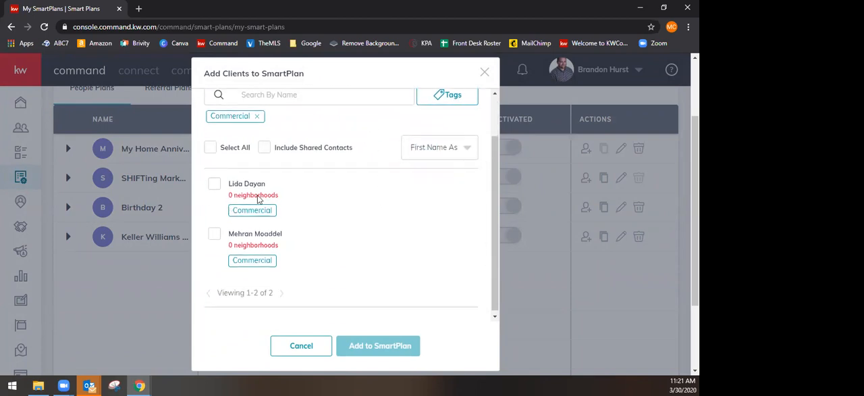
{"action": "scroll", "coordinate": [282, 248], "scroll_direction": "up", "scroll_amount": 1}
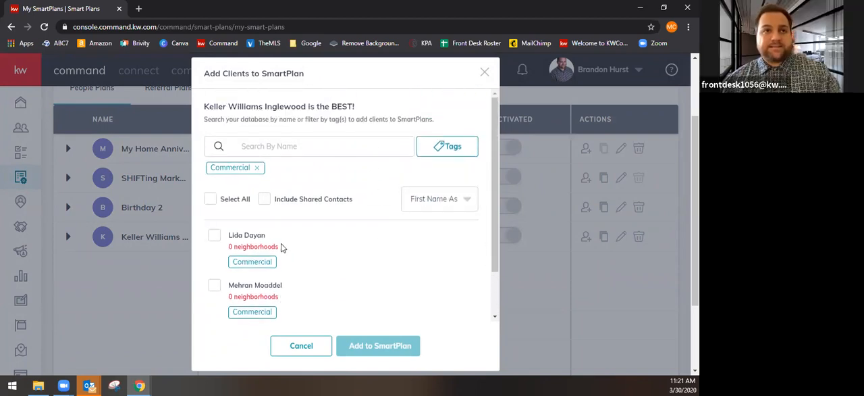
Select all contacts tagged Commercial and cancel adding them to the SmartPlan
{"action": "left_click", "coordinate": [210, 198]}
{"action": "scroll", "coordinate": [321, 280], "scroll_direction": "down", "scroll_amount": 1}
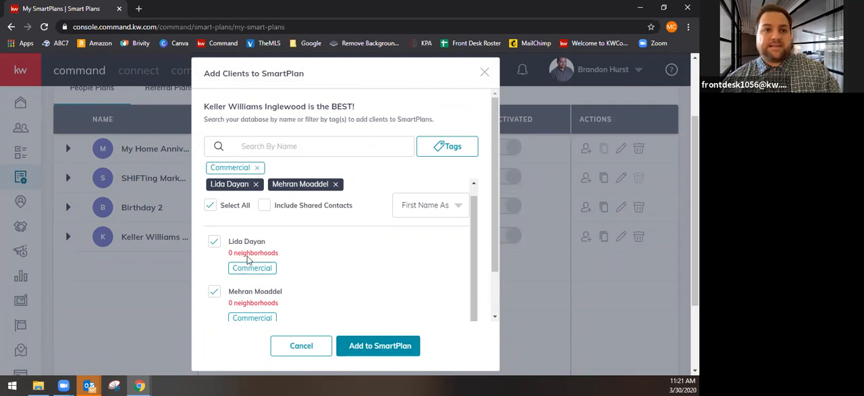
{"action": "left_click", "coordinate": [308, 347]}
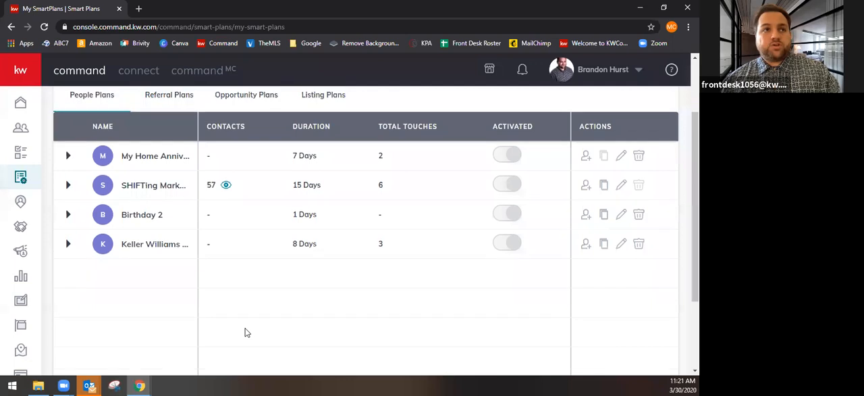
Open the Contacts page and filter the contacts by the custom tag Half Capper
{"action": "scroll", "coordinate": [245, 332], "scroll_direction": "up", "scroll_amount": 1}
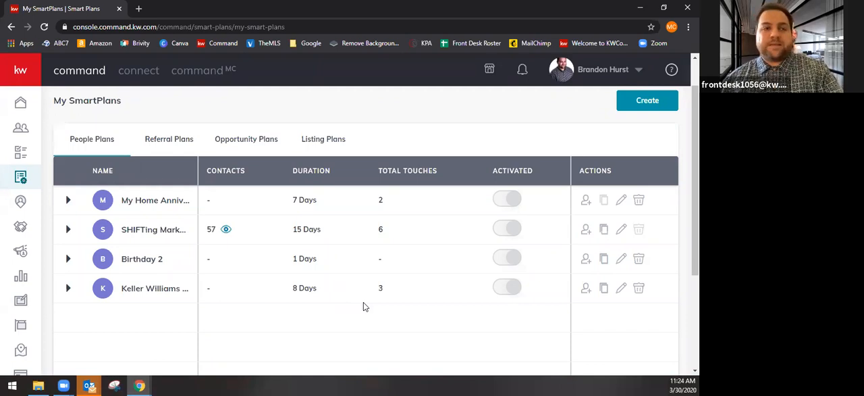
{"action": "left_click", "coordinate": [20, 132]}
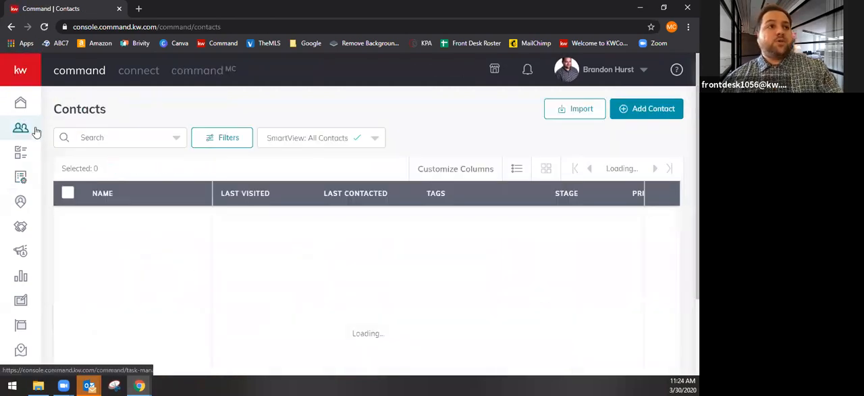
{"action": "left_click", "coordinate": [233, 140]}
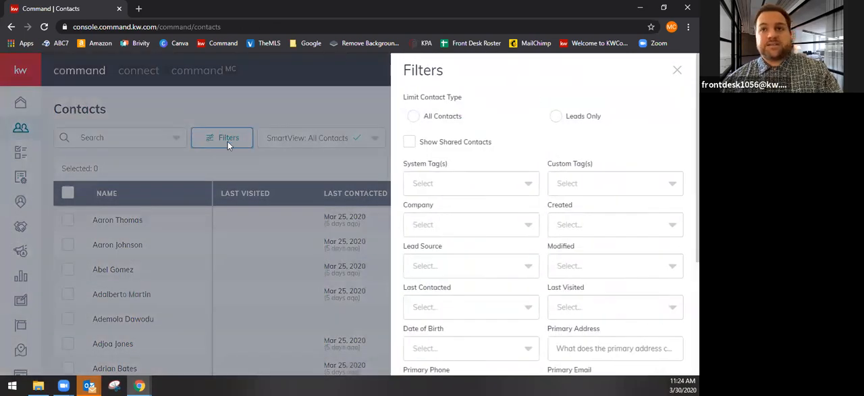
{"action": "left_click", "coordinate": [607, 186]}
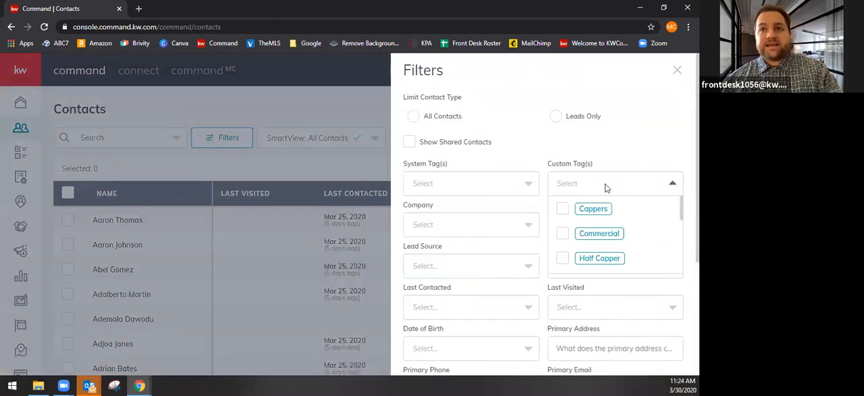
{"action": "left_click", "coordinate": [563, 264]}
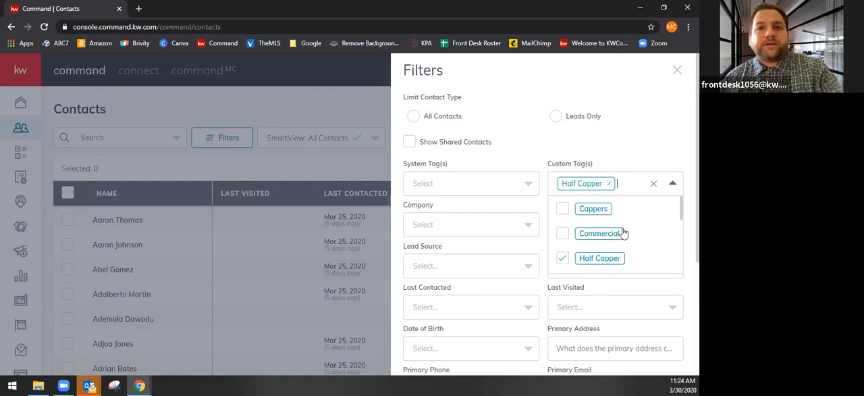
{"action": "left_click", "coordinate": [642, 127]}
{"action": "scroll", "coordinate": [621, 250], "scroll_direction": "down", "scroll_amount": 5}
{"action": "left_click", "coordinate": [645, 354]}
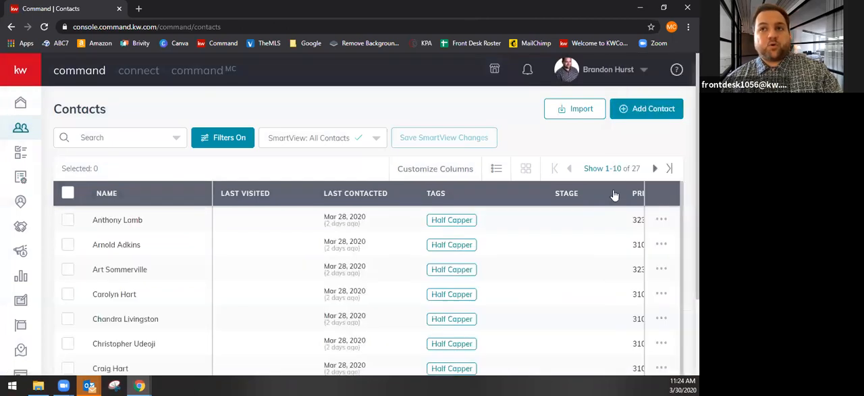
Show 50 contacts per page and select all contacts tagged Half Capper
{"action": "left_click", "coordinate": [621, 170]}
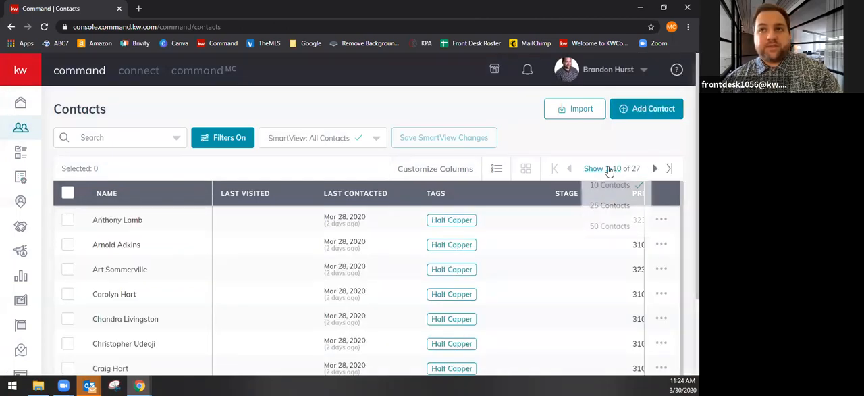
{"action": "left_click", "coordinate": [608, 228]}
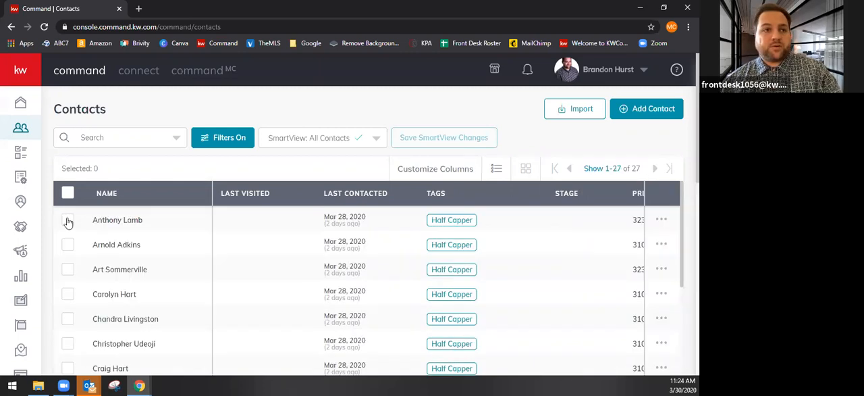
{"action": "left_click", "coordinate": [68, 194]}
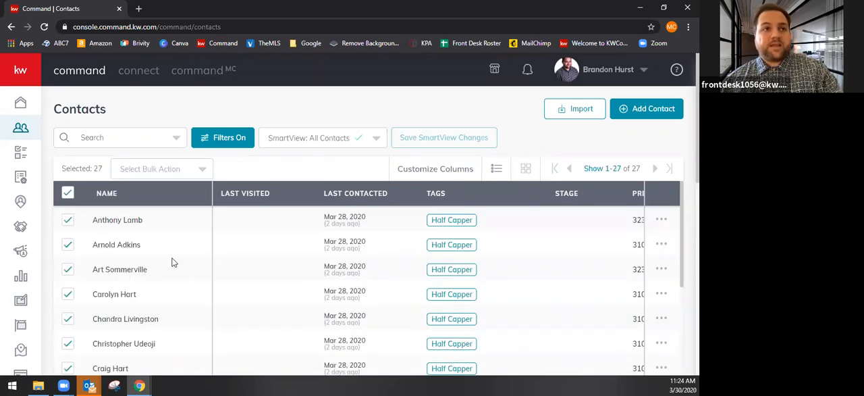
{"action": "left_click", "coordinate": [68, 194]}
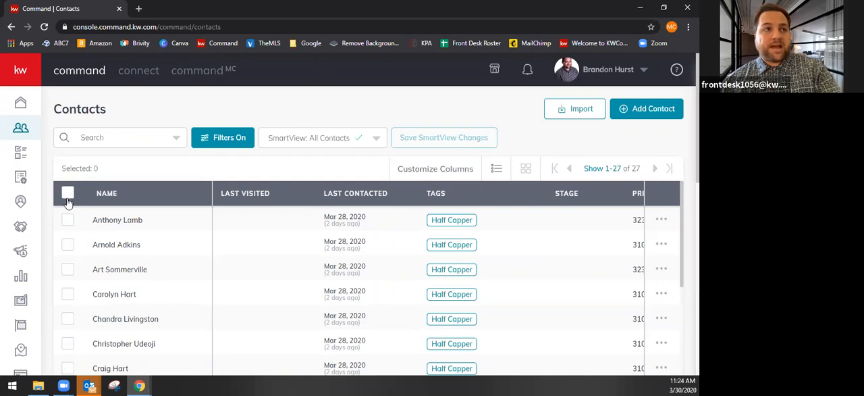
{"action": "left_click", "coordinate": [68, 194]}
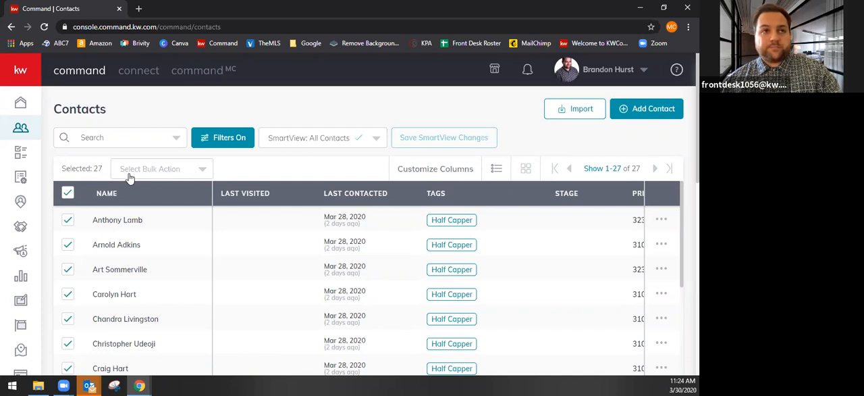
Review the bulk actions available for the selected contacts, from Add Note to Add to SmartPlan and Export Contacts, and close the list
{"action": "left_click", "coordinate": [202, 177]}
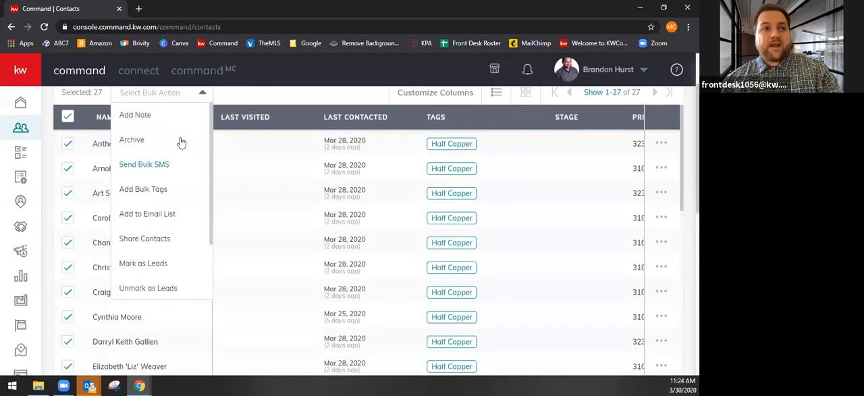
{"action": "scroll", "coordinate": [164, 225], "scroll_direction": "up", "scroll_amount": 1}
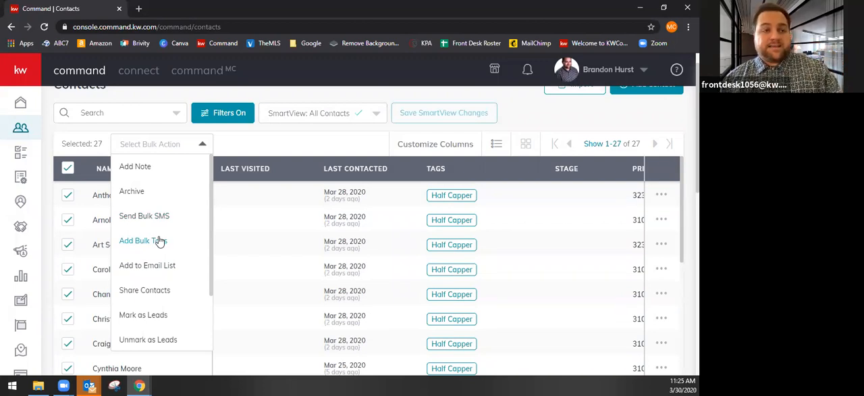
{"action": "scroll", "coordinate": [157, 290], "scroll_direction": "down", "scroll_amount": 1}
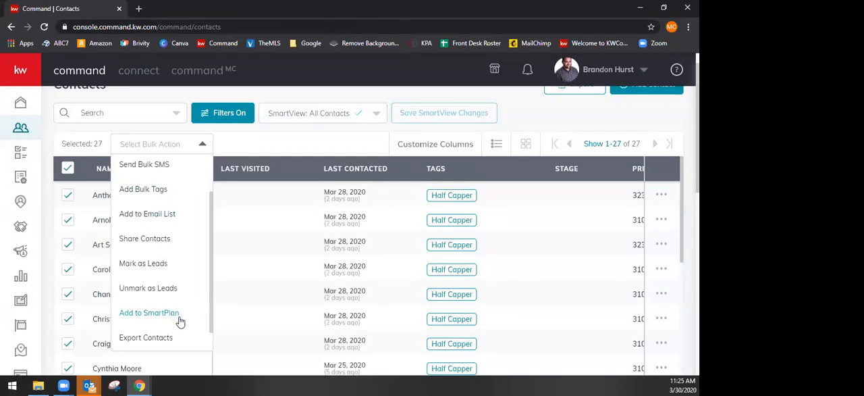
{"action": "scroll", "coordinate": [173, 318], "scroll_direction": "up", "scroll_amount": 1}
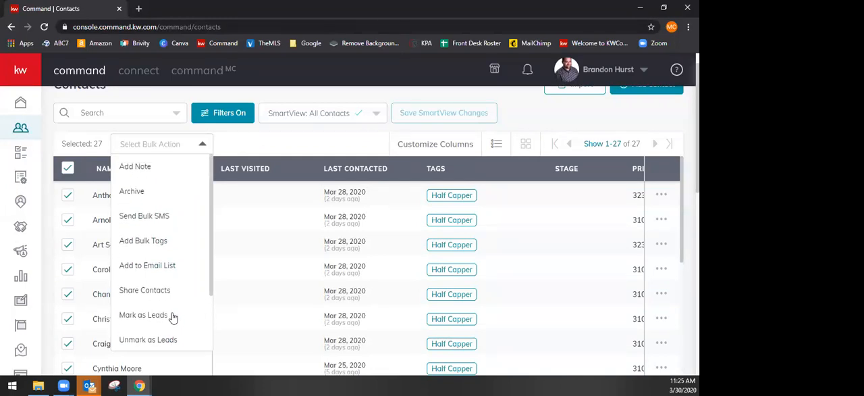
{"action": "scroll", "coordinate": [173, 318], "scroll_direction": "up", "scroll_amount": 1}
{"action": "scroll", "coordinate": [171, 317], "scroll_direction": "down", "scroll_amount": 2}
{"action": "scroll", "coordinate": [171, 314], "scroll_direction": "up", "scroll_amount": 2}
{"action": "scroll", "coordinate": [254, 286], "scroll_direction": "down", "scroll_amount": 2}
{"action": "scroll", "coordinate": [175, 295], "scroll_direction": "down", "scroll_amount": 2}
{"action": "scroll", "coordinate": [176, 295], "scroll_direction": "up", "scroll_amount": 2}
{"action": "scroll", "coordinate": [94, 221], "scroll_direction": "down", "scroll_amount": 2}
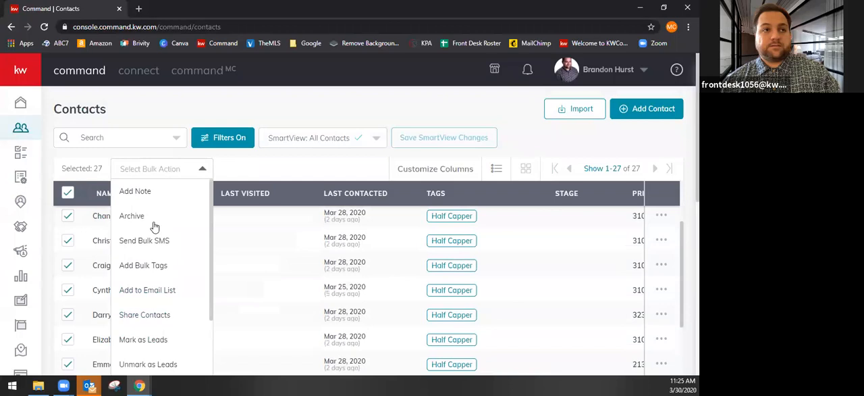
{"action": "scroll", "coordinate": [84, 303], "scroll_direction": "up", "scroll_amount": 4}
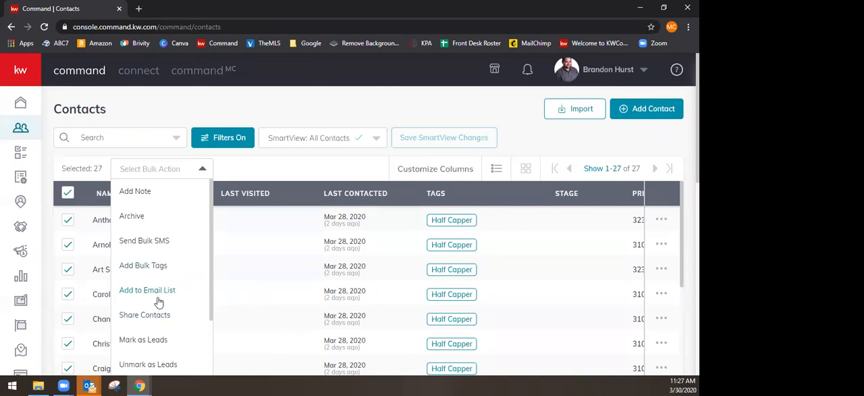
{"action": "scroll", "coordinate": [156, 311], "scroll_direction": "down", "scroll_amount": 1}
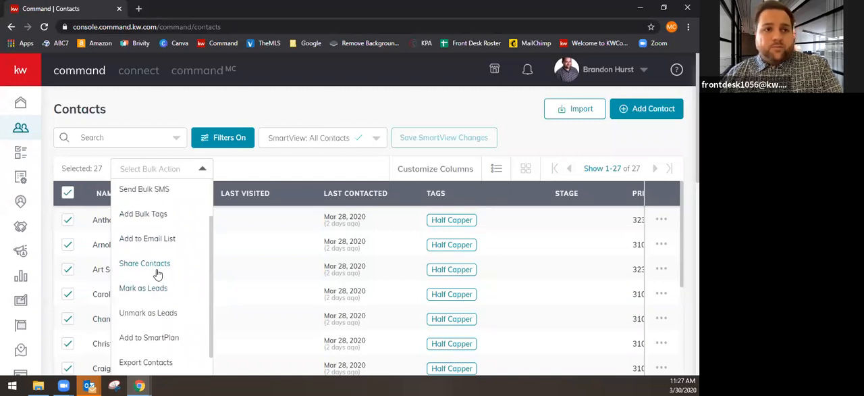
{"action": "scroll", "coordinate": [179, 212], "scroll_direction": "up", "scroll_amount": 1}
{"action": "scroll", "coordinate": [181, 209], "scroll_direction": "up", "scroll_amount": 1}
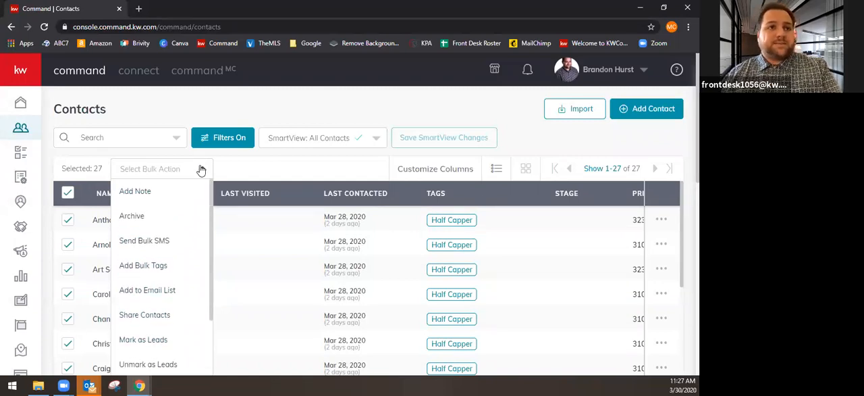
{"action": "left_click", "coordinate": [202, 169]}
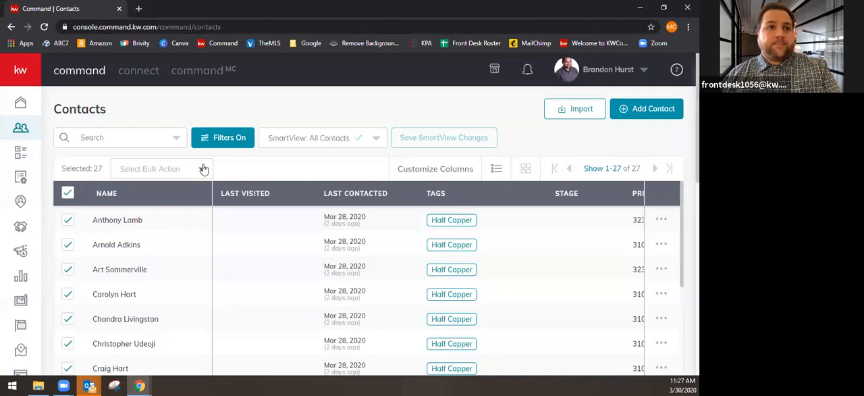
Clear the selection, select only the first four Half Capper contacts and show the bulk actions for them
{"action": "left_click", "coordinate": [68, 193]}
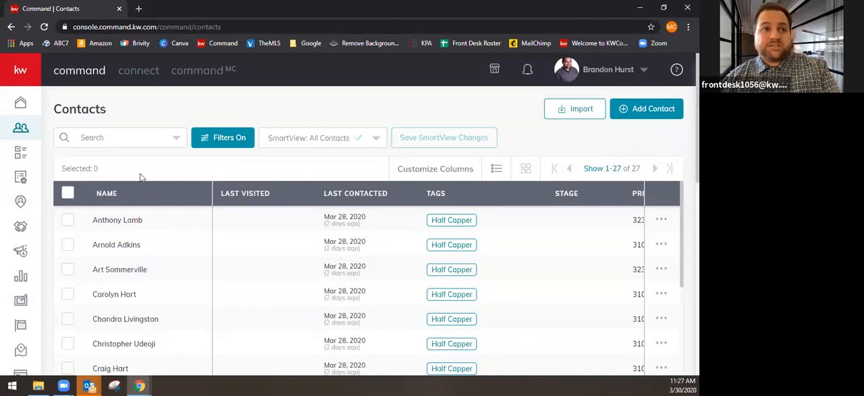
{"action": "left_click", "coordinate": [67, 220]}
{"action": "left_click", "coordinate": [69, 247]}
{"action": "left_click", "coordinate": [69, 247]}
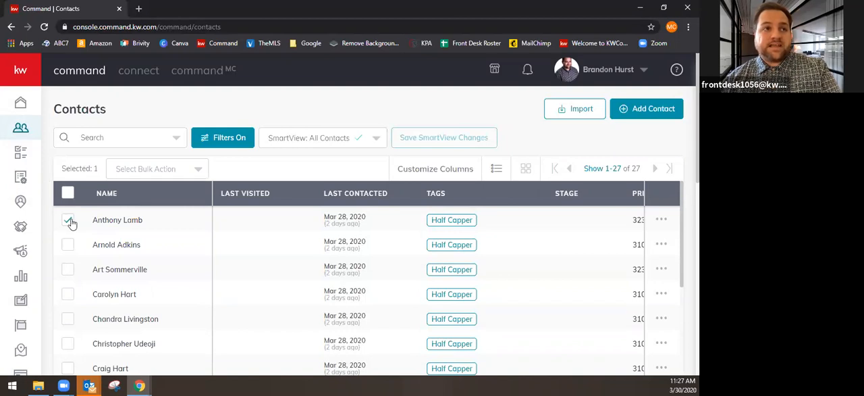
{"action": "left_click", "coordinate": [68, 244]}
{"action": "left_click", "coordinate": [68, 269]}
{"action": "left_click", "coordinate": [68, 294]}
{"action": "left_click", "coordinate": [145, 170]}
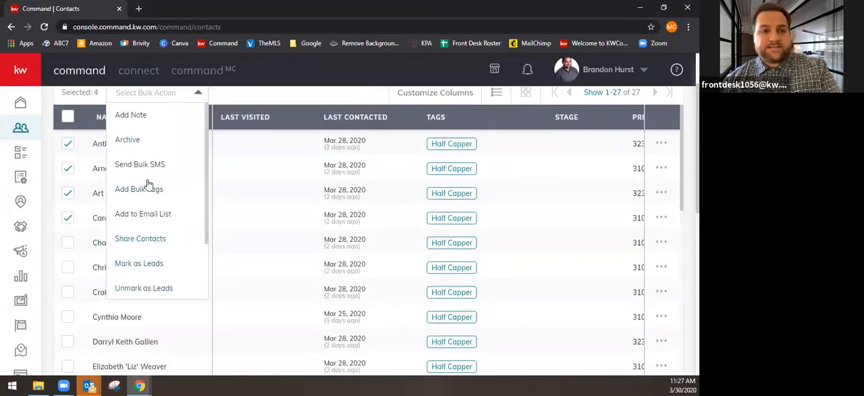
{"action": "scroll", "coordinate": [153, 277], "scroll_direction": "up", "scroll_amount": 1}
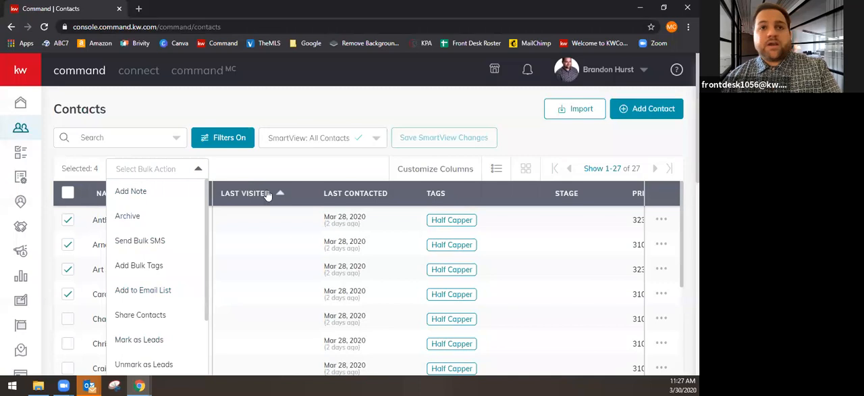
Go to My SmartPlans and look through the first page of the People Plans list
{"action": "left_click", "coordinate": [21, 177]}
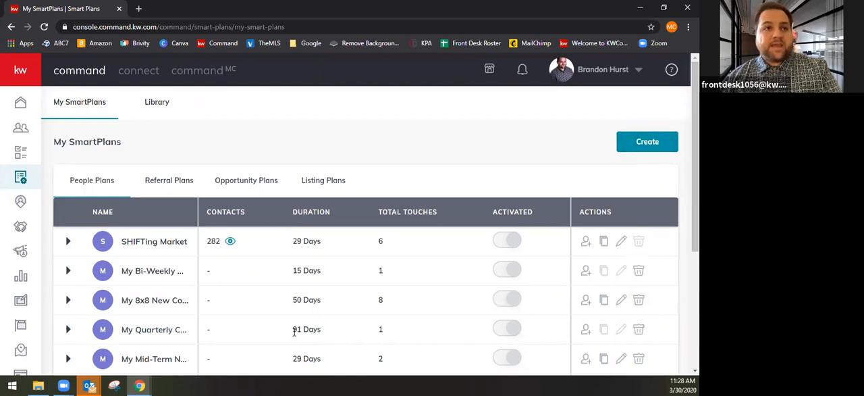
{"action": "scroll", "coordinate": [182, 339], "scroll_direction": "down", "scroll_amount": 2}
{"action": "scroll", "coordinate": [139, 185], "scroll_direction": "down", "scroll_amount": 1}
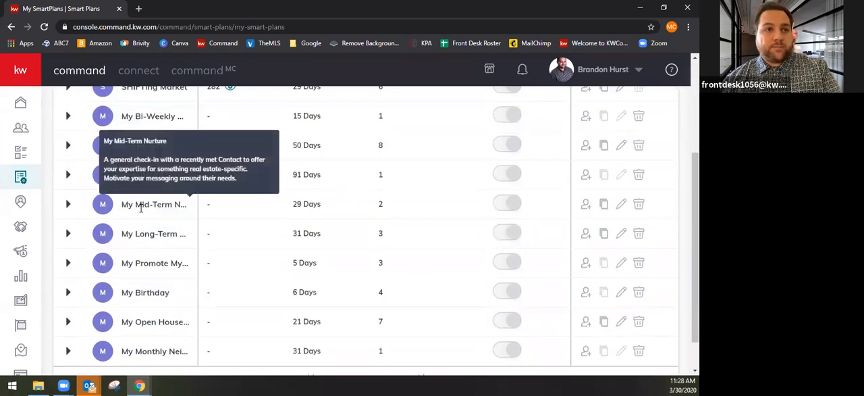
{"action": "scroll", "coordinate": [148, 279], "scroll_direction": "down", "scroll_amount": 1}
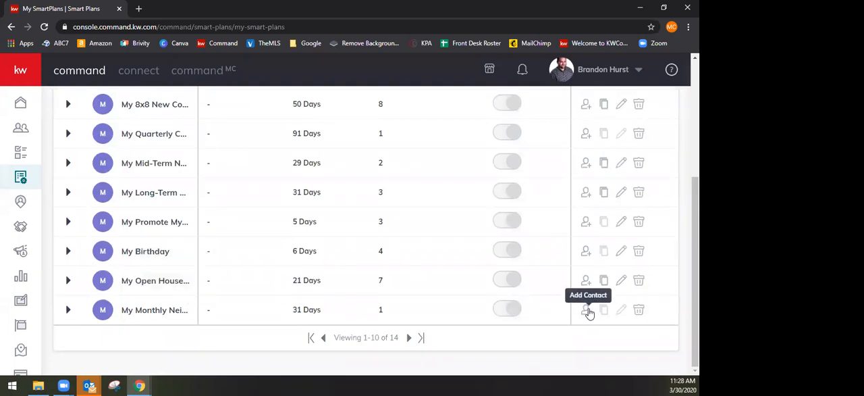
Return to Contacts, select the first five contacts, and locate the Add to SmartPlan bulk action without applying it
{"action": "left_click", "coordinate": [20, 127]}
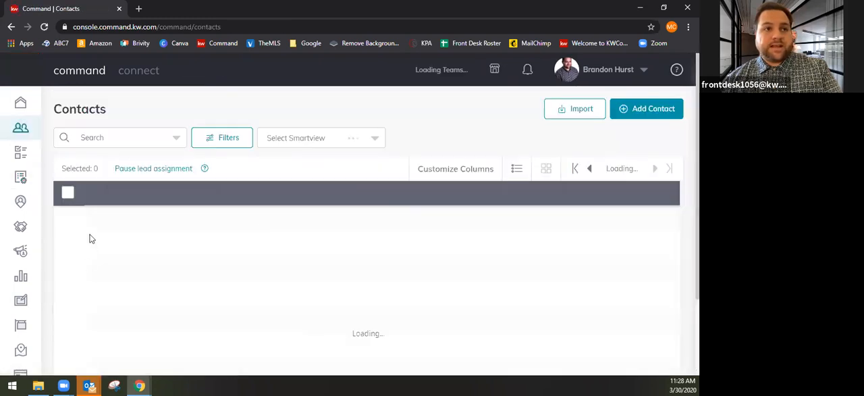
{"action": "left_click", "coordinate": [68, 220]}
{"action": "left_click", "coordinate": [67, 245]}
{"action": "left_click", "coordinate": [68, 269]}
{"action": "left_click", "coordinate": [68, 294]}
{"action": "left_click", "coordinate": [67, 319]}
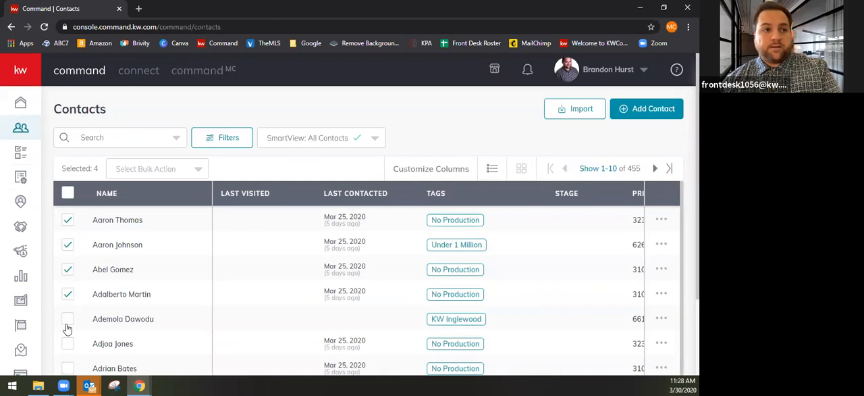
{"action": "left_click", "coordinate": [137, 172]}
{"action": "scroll", "coordinate": [131, 247], "scroll_direction": "down", "scroll_amount": 2}
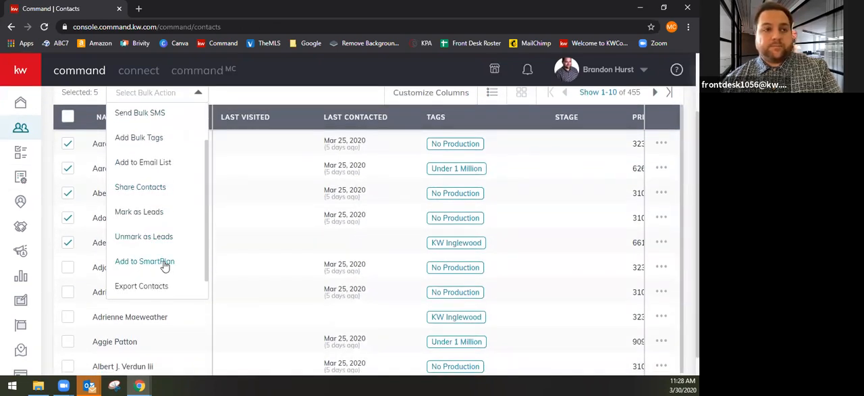
{"action": "left_click", "coordinate": [247, 94]}
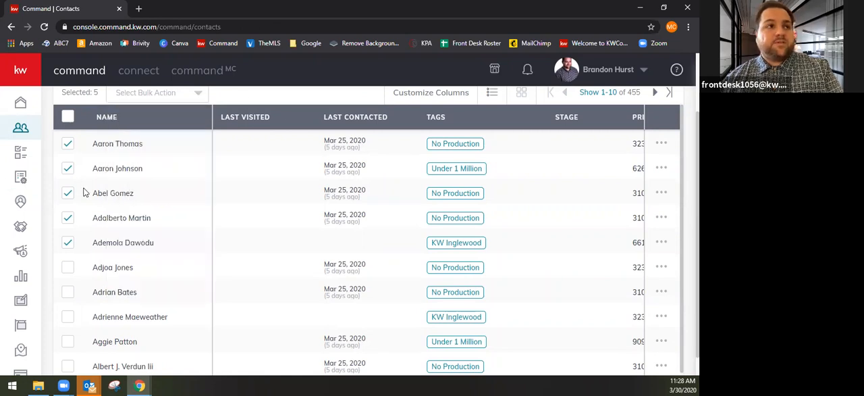
Return to My SmartPlans and show the second page of the People Plans list
{"action": "left_click", "coordinate": [20, 181]}
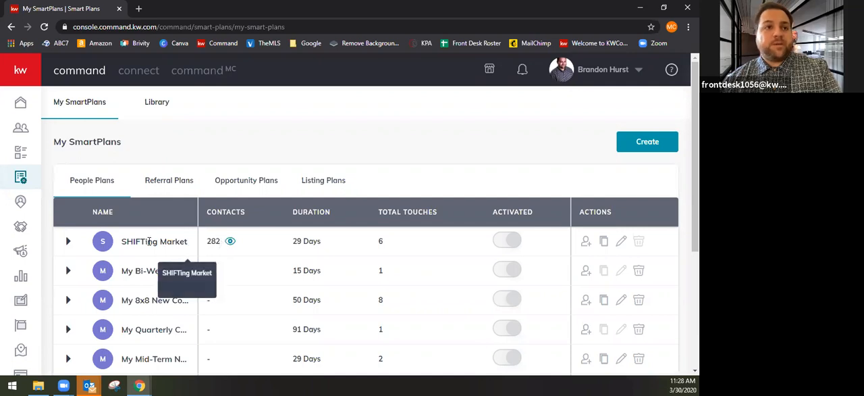
{"action": "scroll", "coordinate": [247, 289], "scroll_direction": "down", "scroll_amount": 2}
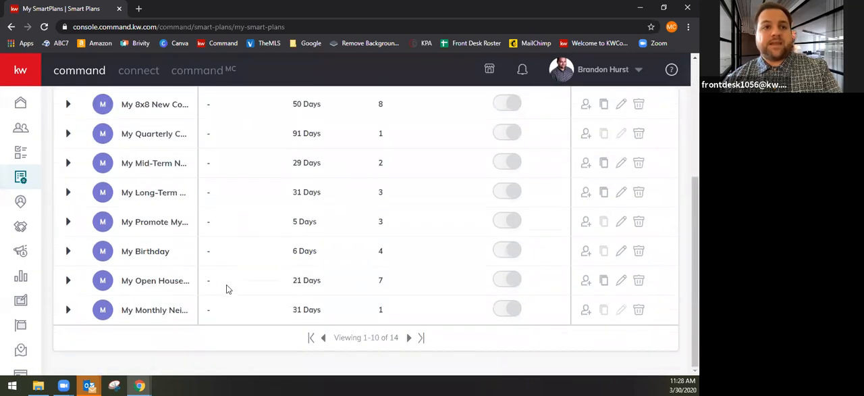
{"action": "left_click", "coordinate": [412, 337]}
{"action": "scroll", "coordinate": [247, 270], "scroll_direction": "up", "scroll_amount": 3}
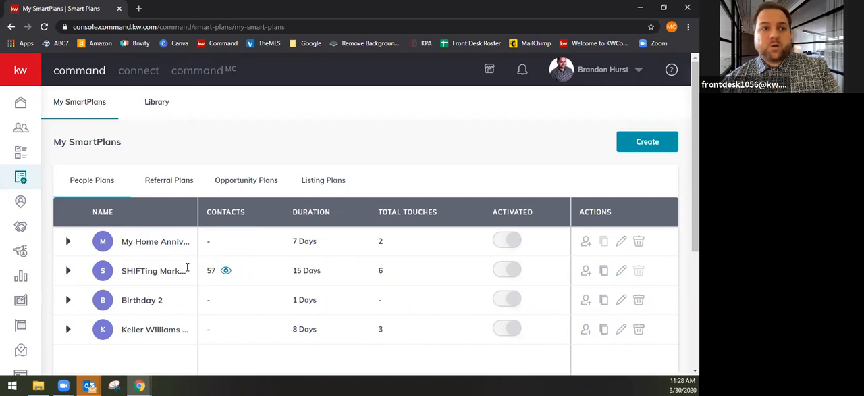
Expand the 15-day SHIFTing Market plan, view its trigger, email and delay steps, and collapse it again
{"action": "left_click", "coordinate": [68, 271]}
{"action": "scroll", "coordinate": [239, 268], "scroll_direction": "down", "scroll_amount": 2}
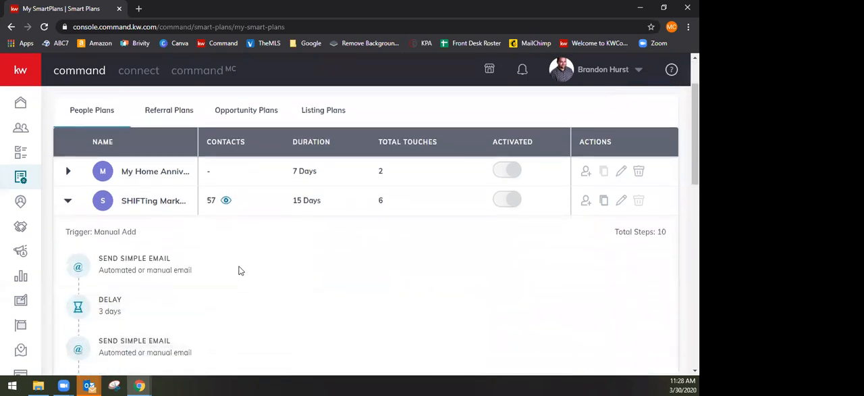
{"action": "mouse_move", "coordinate": [151, 241]}
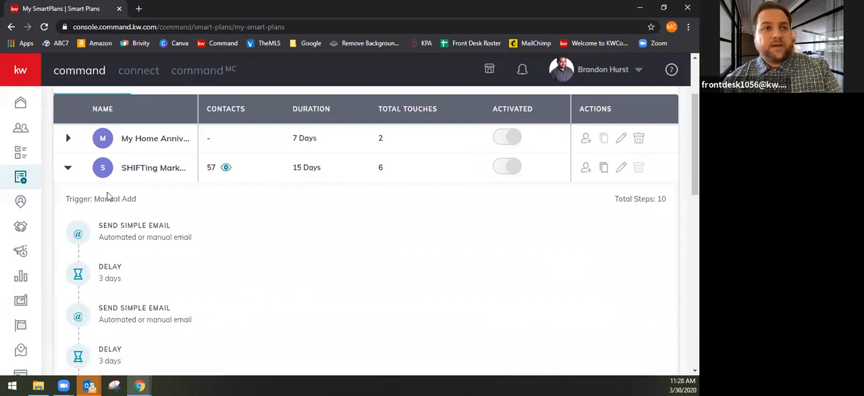
{"action": "left_click", "coordinate": [68, 169]}
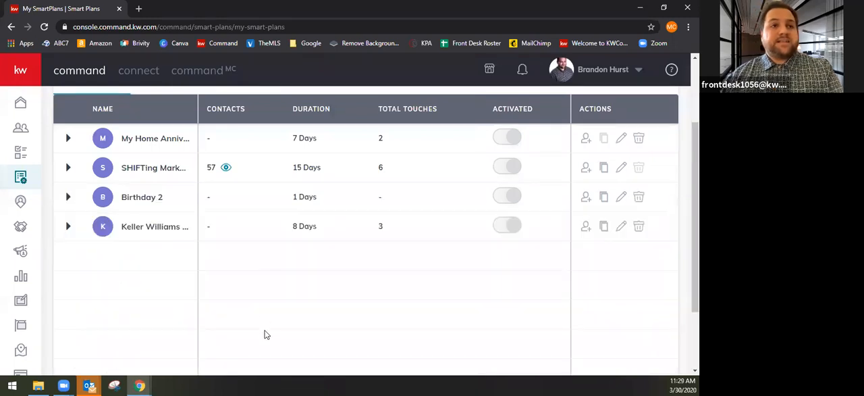
Check the account's notifications and close them again
{"action": "scroll", "coordinate": [264, 338], "scroll_direction": "up", "scroll_amount": 1}
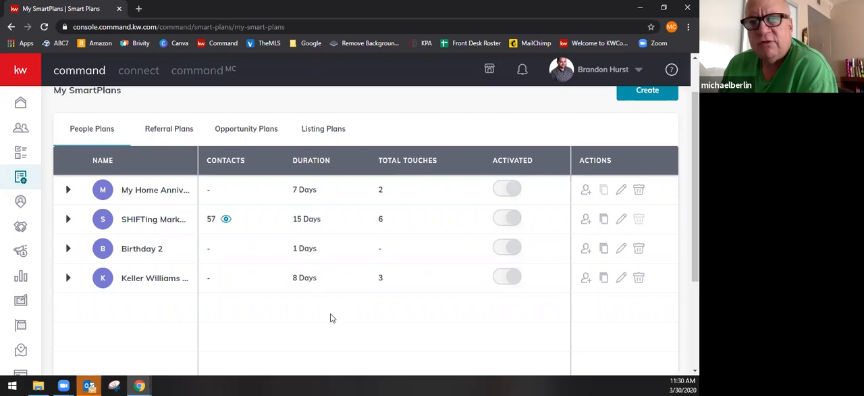
{"action": "left_click", "coordinate": [522, 70]}
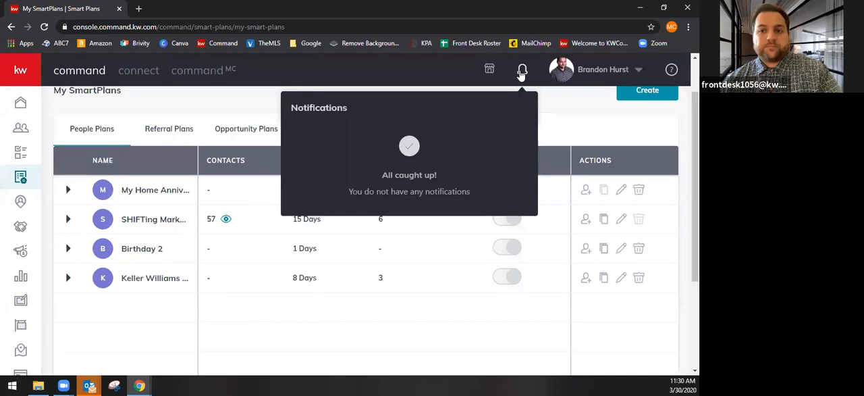
{"action": "left_click", "coordinate": [585, 125]}
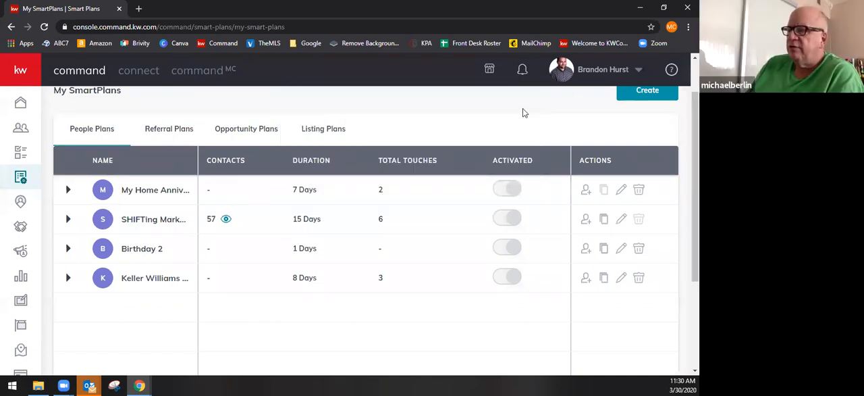